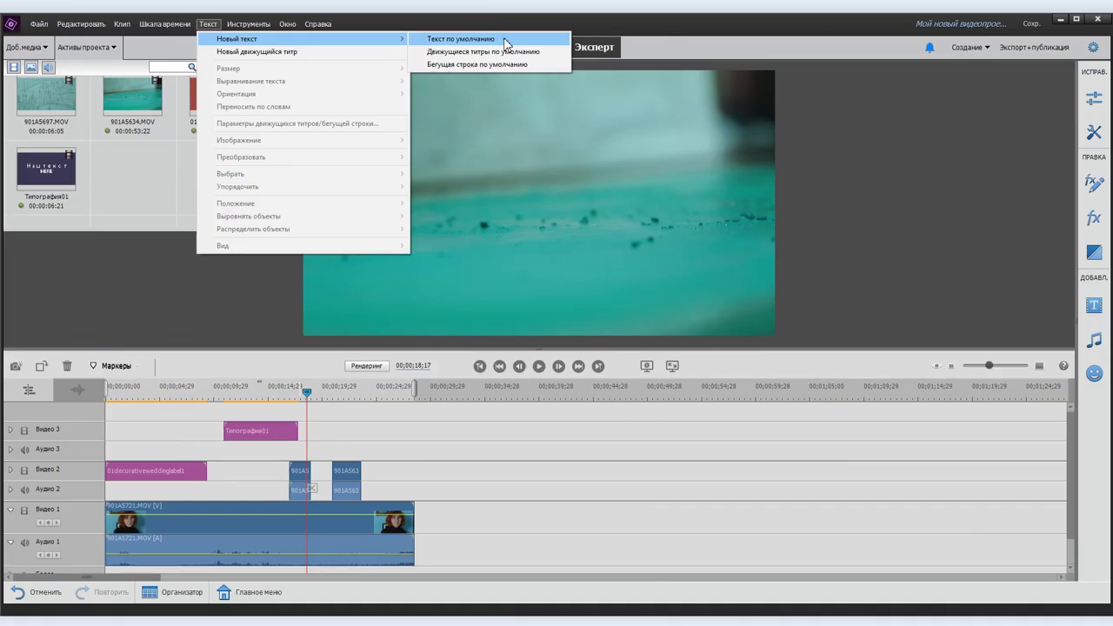
Step: Type 'клип' into the title and give it a gradient colour fill
type("клип")
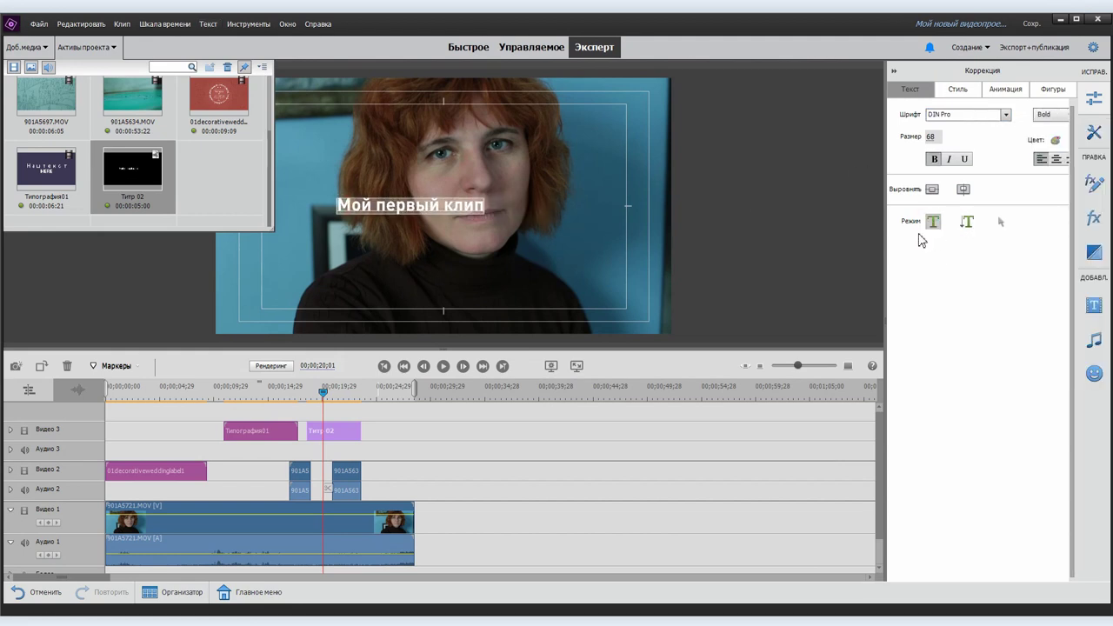
left_click(1055, 140)
left_click(572, 328)
left_click(585, 353)
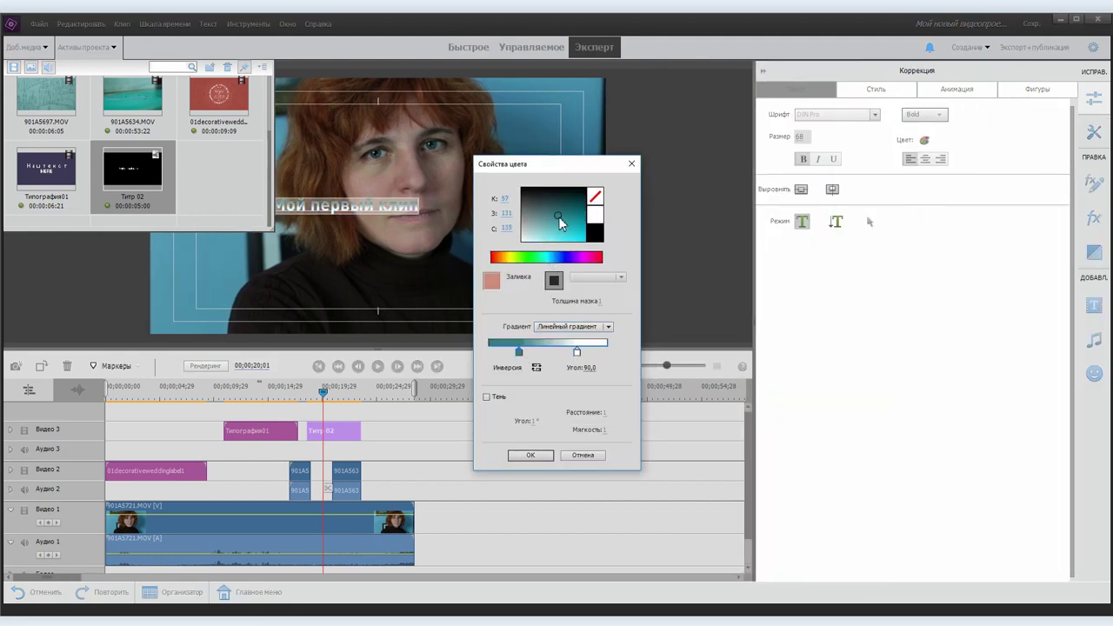
left_click(530, 454)
right_click(435, 293)
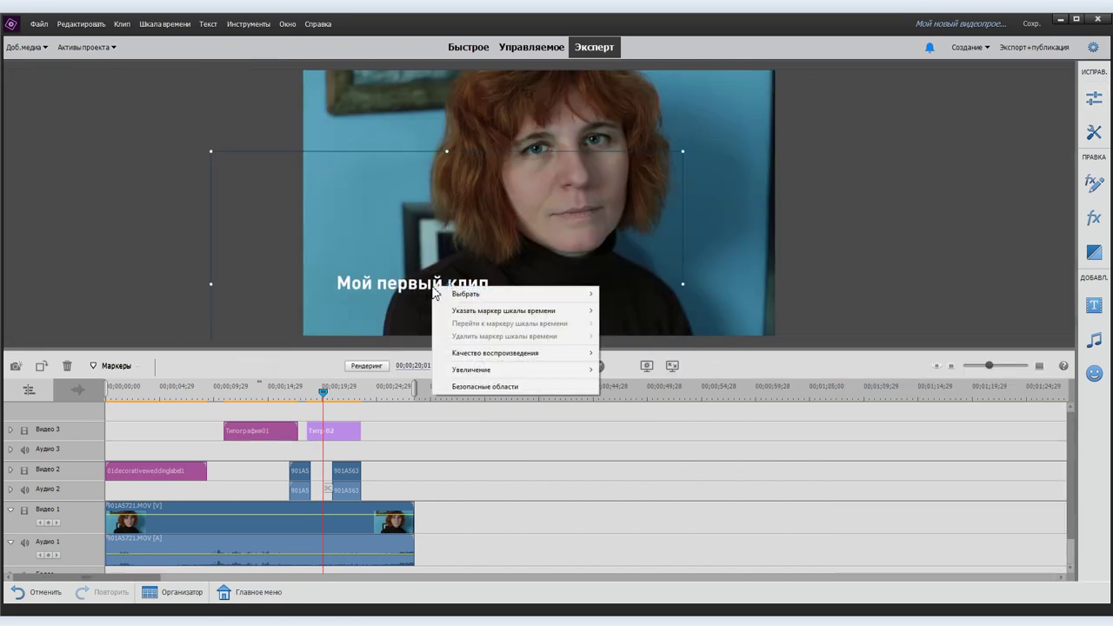
right_click(422, 446)
left_click(484, 437)
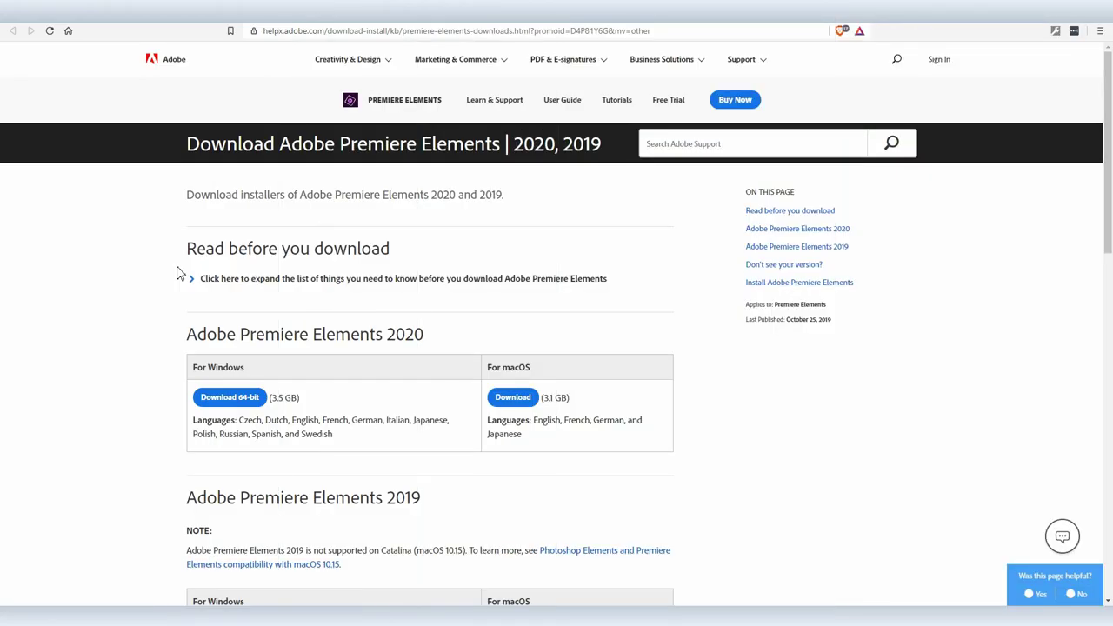
Step: Download the Windows 64-bit installer archive and save it to the E: drive
left_click(209, 402)
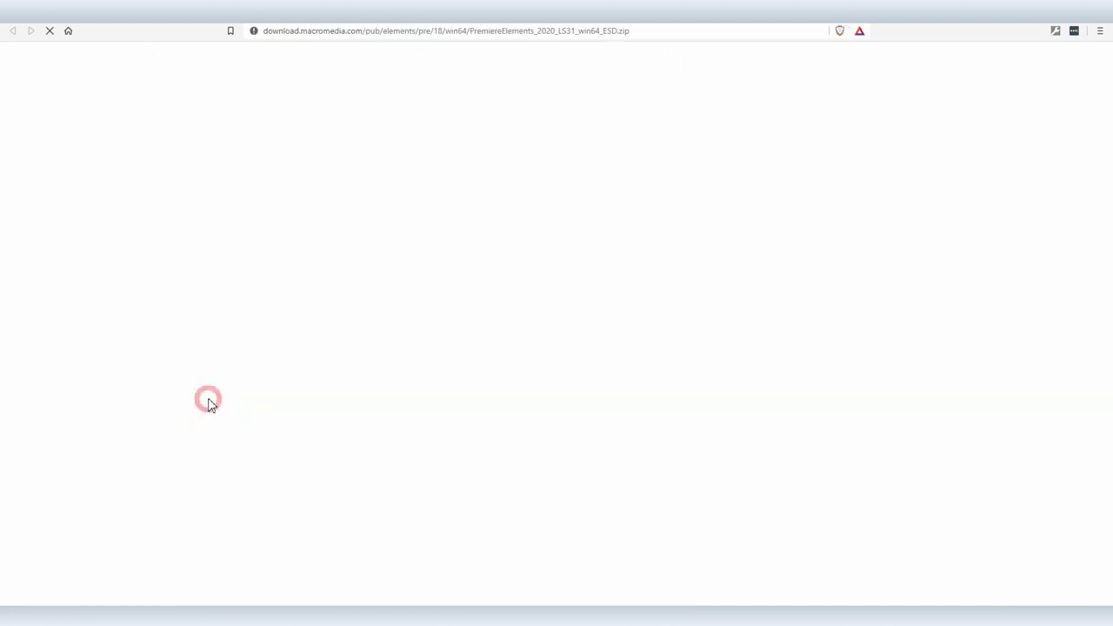
left_click(165, 35)
left_click(452, 295)
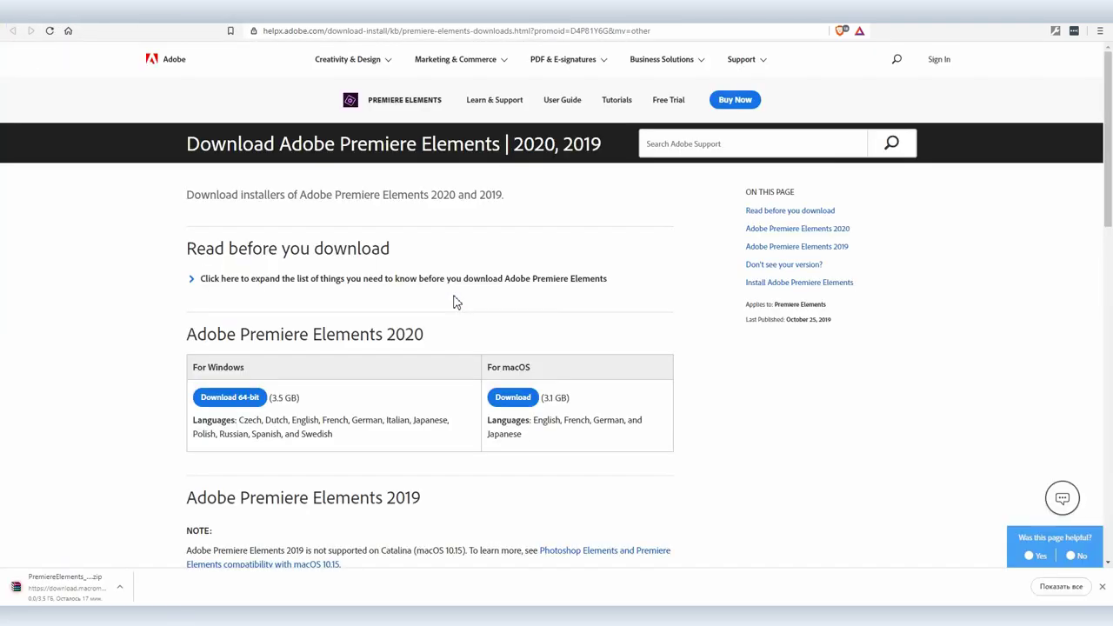
Step: Create a new 'Photoshop Elements' folder inside D:\Distr
double_click(435, 262)
key("F7")
type("Photoshop Eleme")
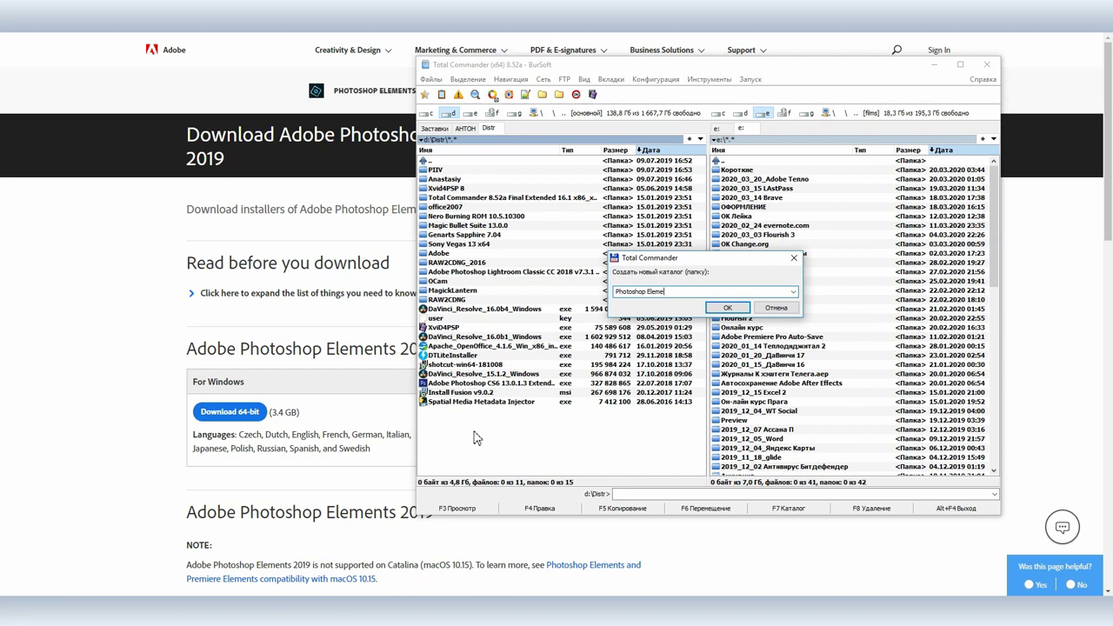
type("nts")
key("Return")
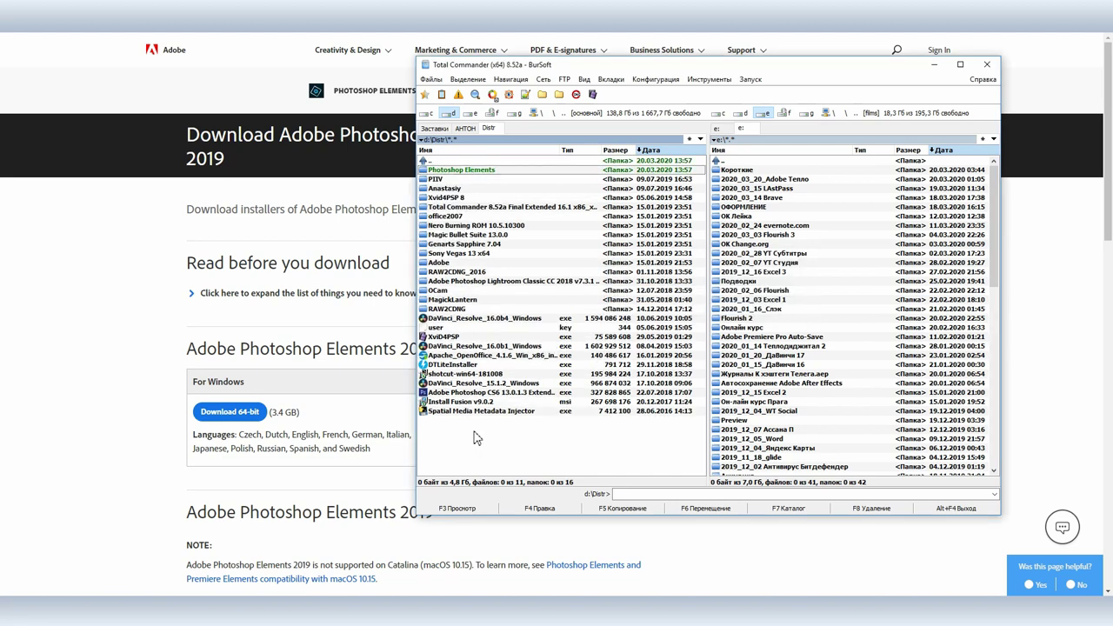
key("Return")
Step: Copy the PhotoshopElements 2020 zip contents into the new folder and launch Set-up
scroll(765, 348, "down", 5)
double_click(739, 287)
left_click_drag(752, 202, 628, 325)
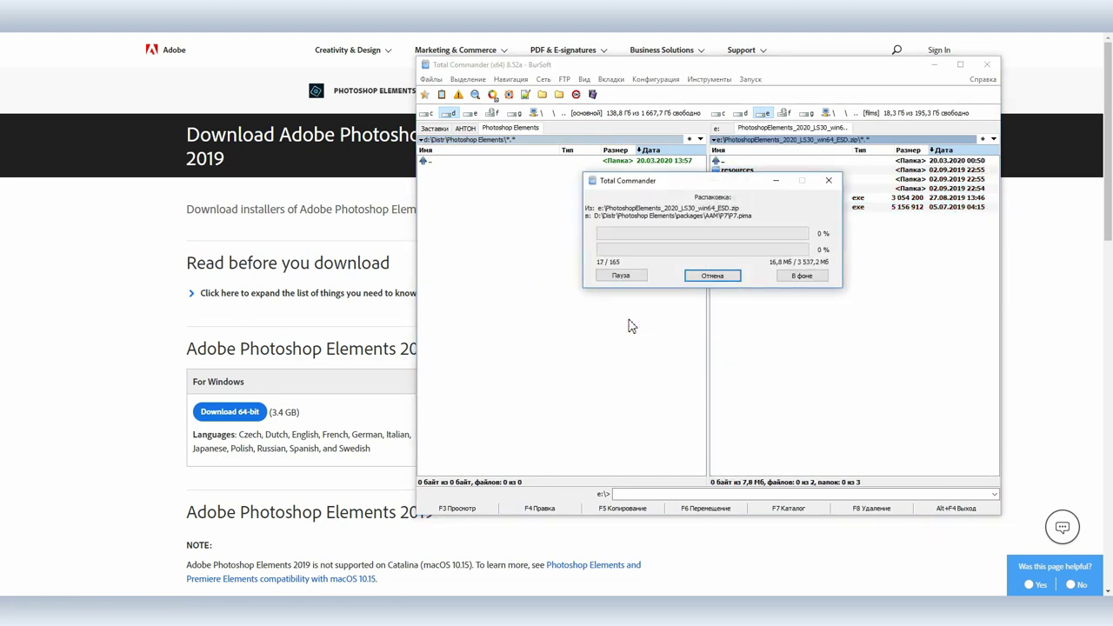
left_click(437, 209)
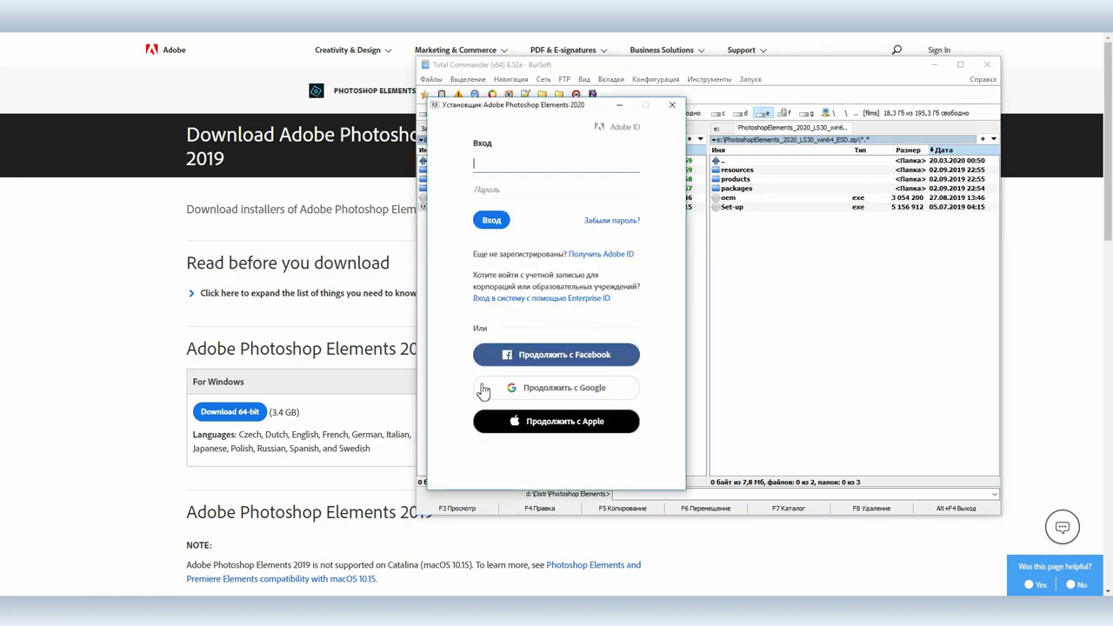
Step: Register a new Adobe ID, then install in Русский to the default location
left_click(601, 254)
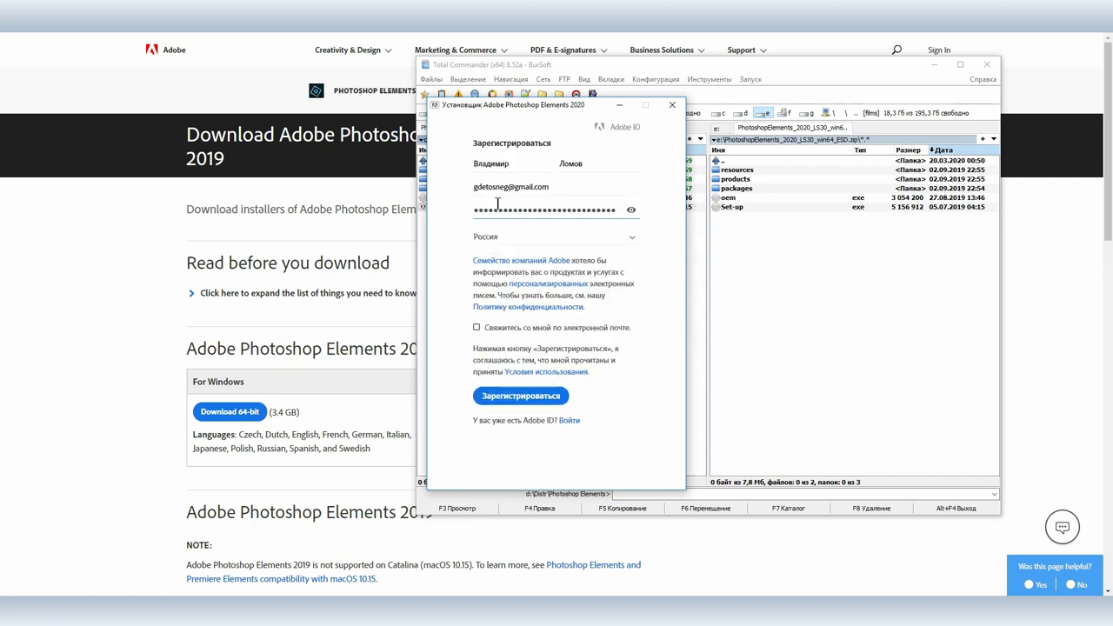
left_click(520, 397)
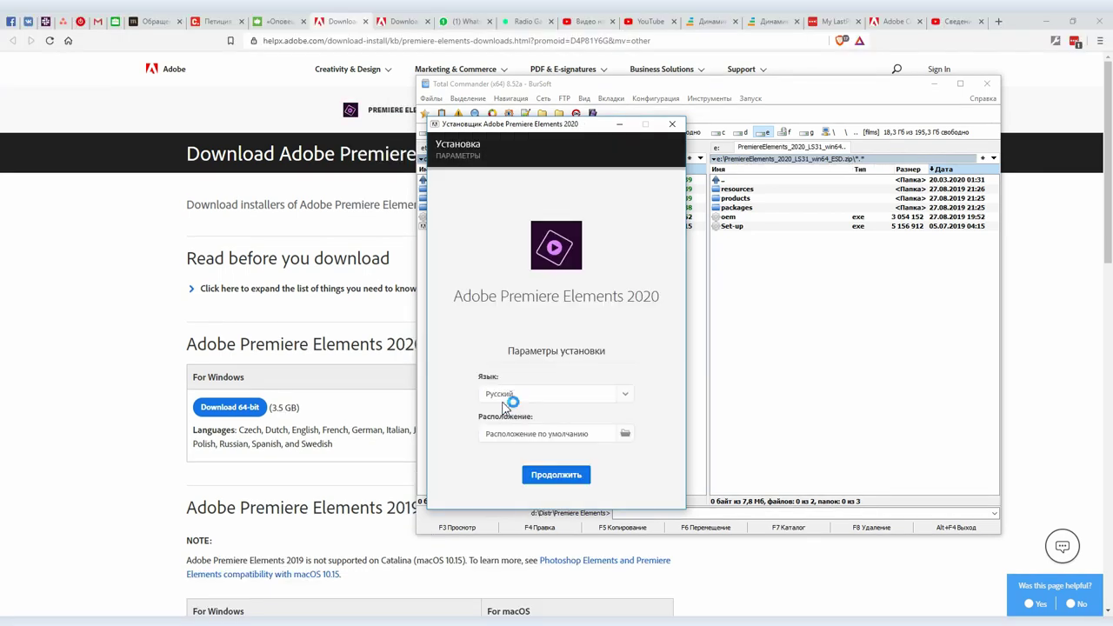
left_click(550, 479)
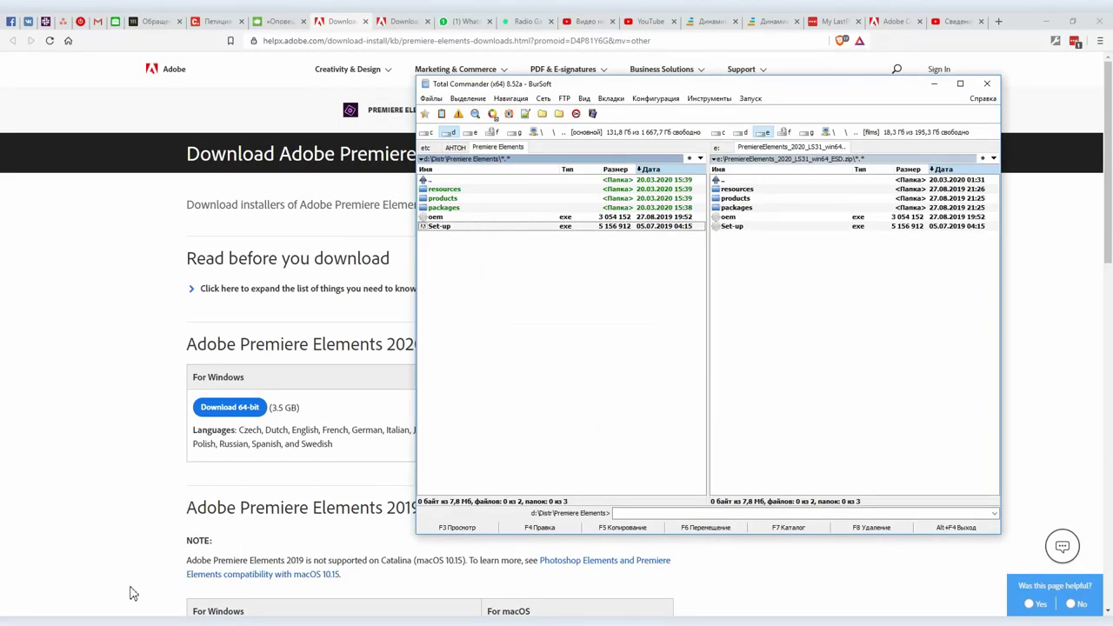
Step: Launch Premiere Elements 2020's video editor, sign in, and license it with a serial number
key("super")
left_click(117, 281)
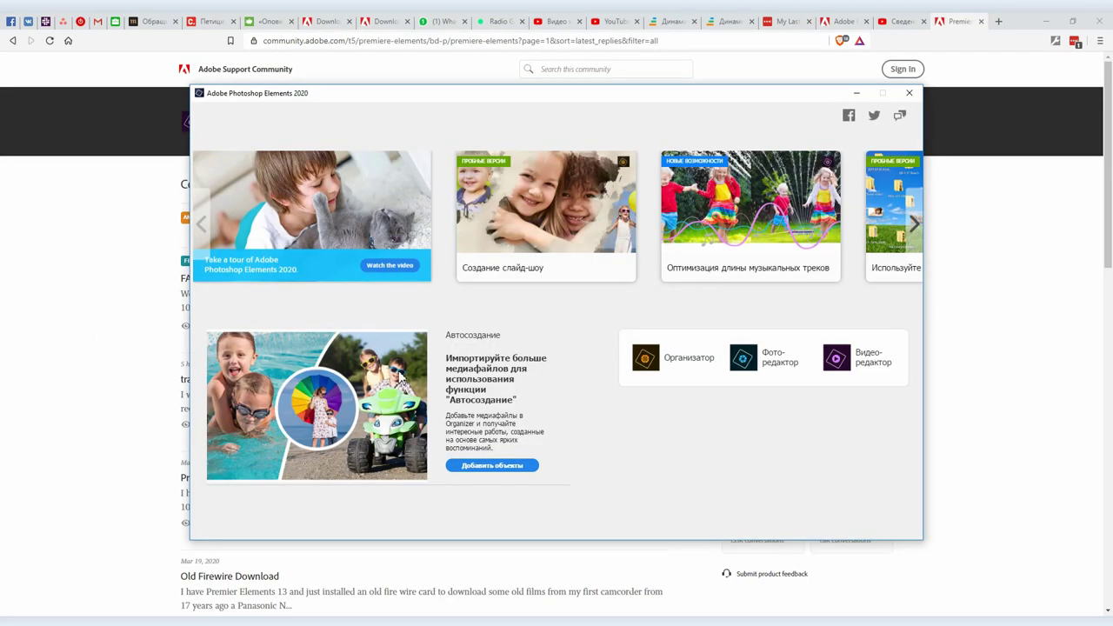
left_click(872, 360)
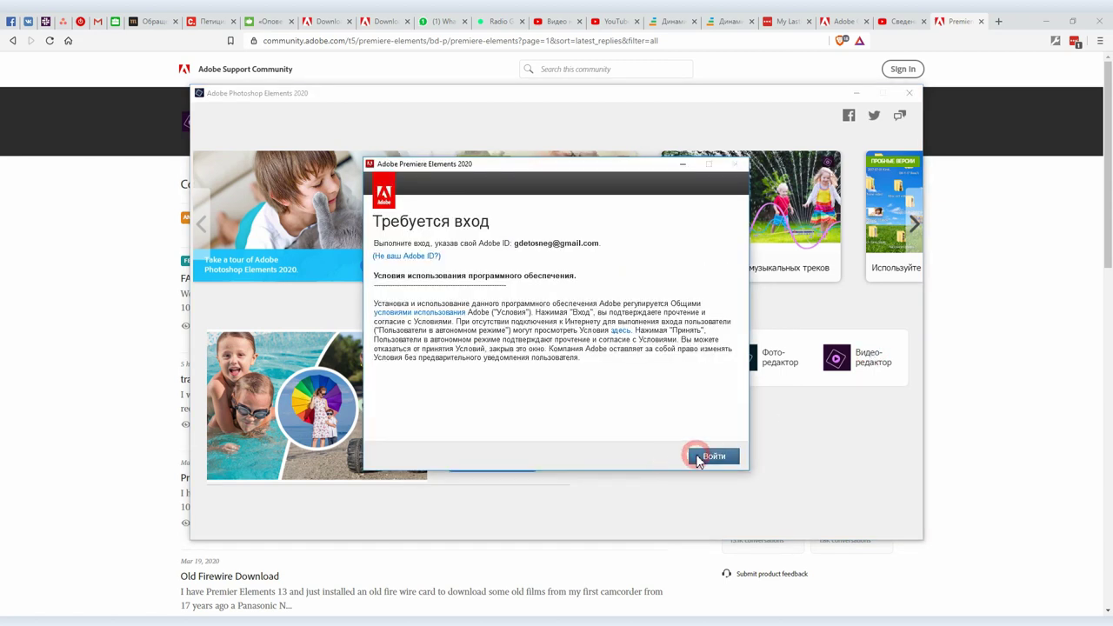
left_click(698, 459)
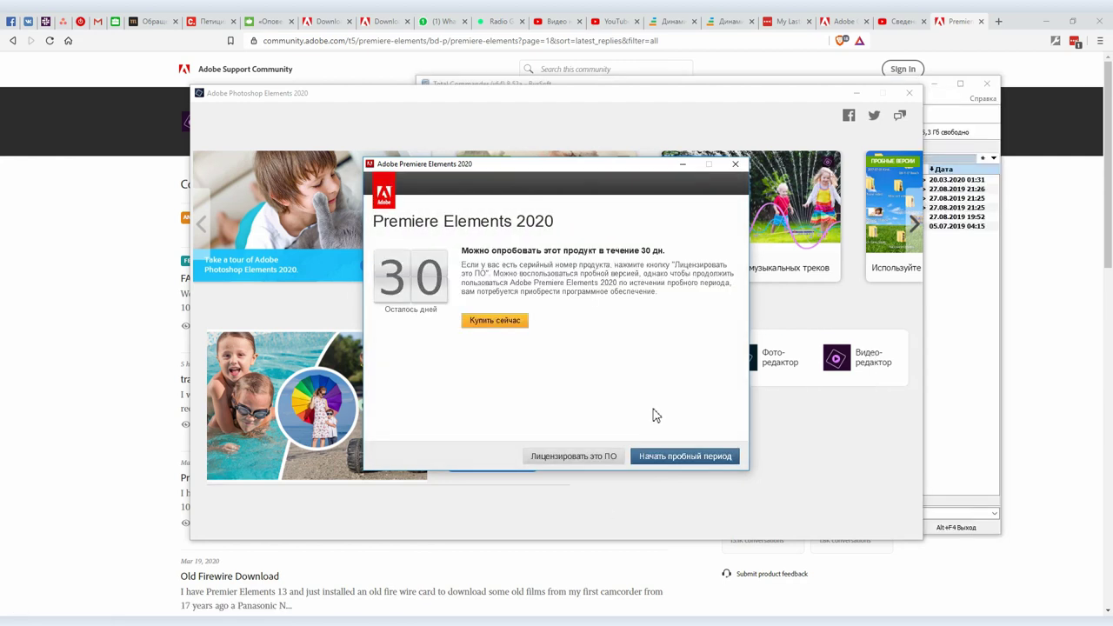
left_click(574, 458)
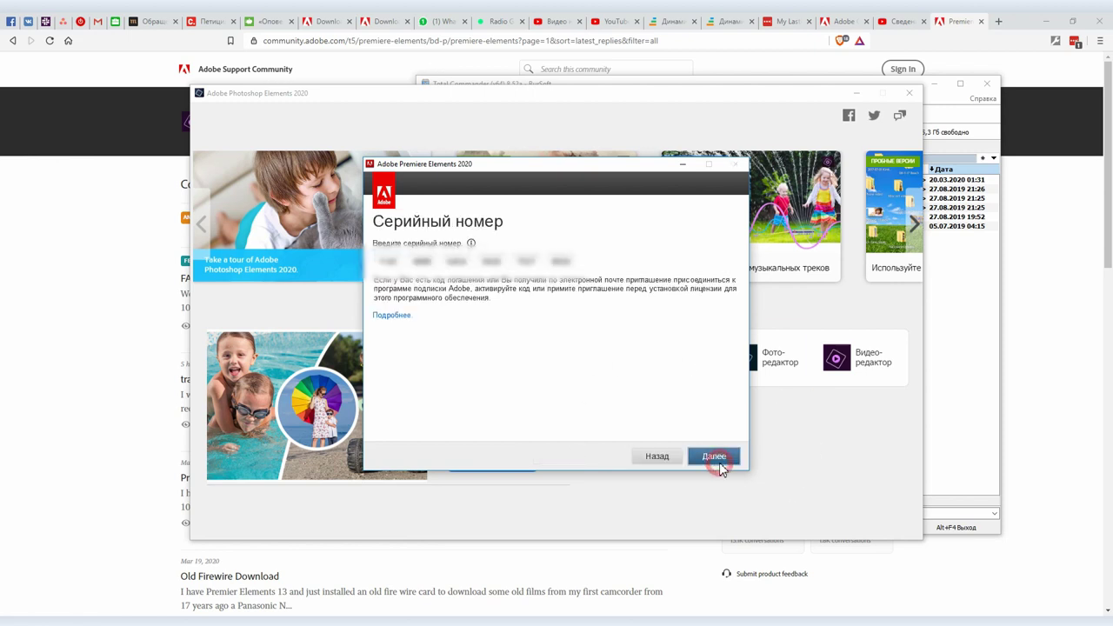
left_click(719, 457)
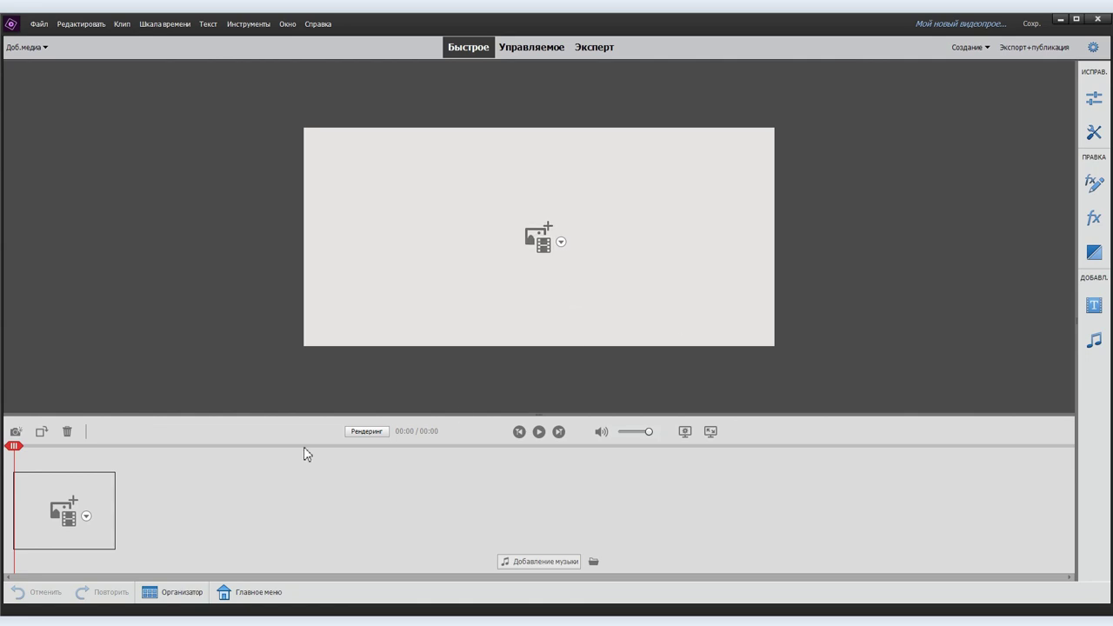
Step: Switch to Эксперт mode and drag 901A5721.MOV from Total Commander onto the timeline
left_click(595, 49)
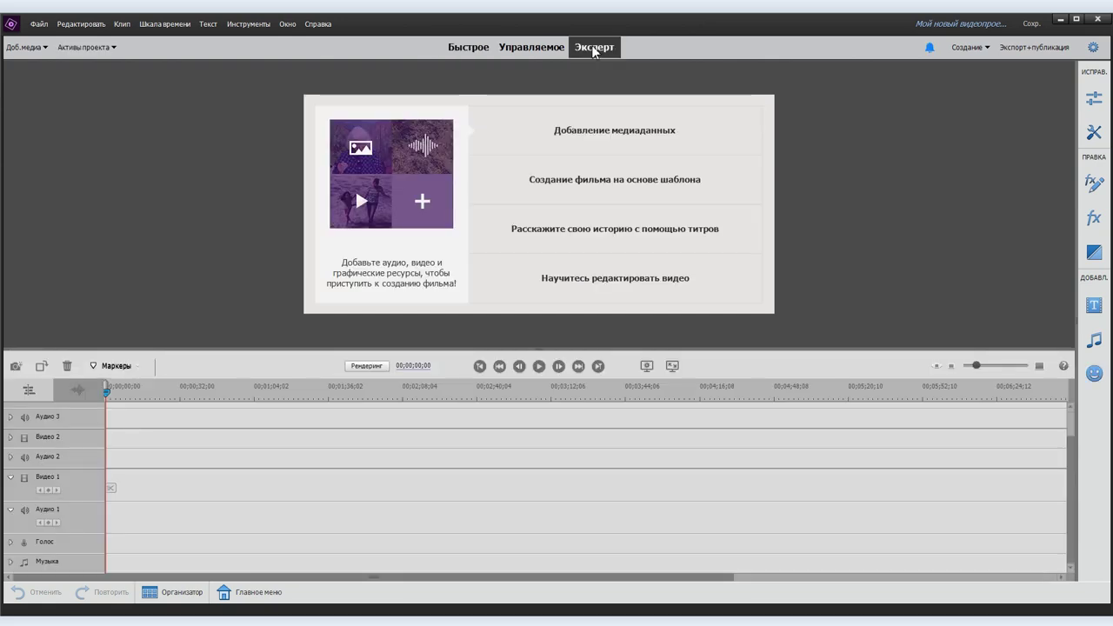
left_click(598, 132)
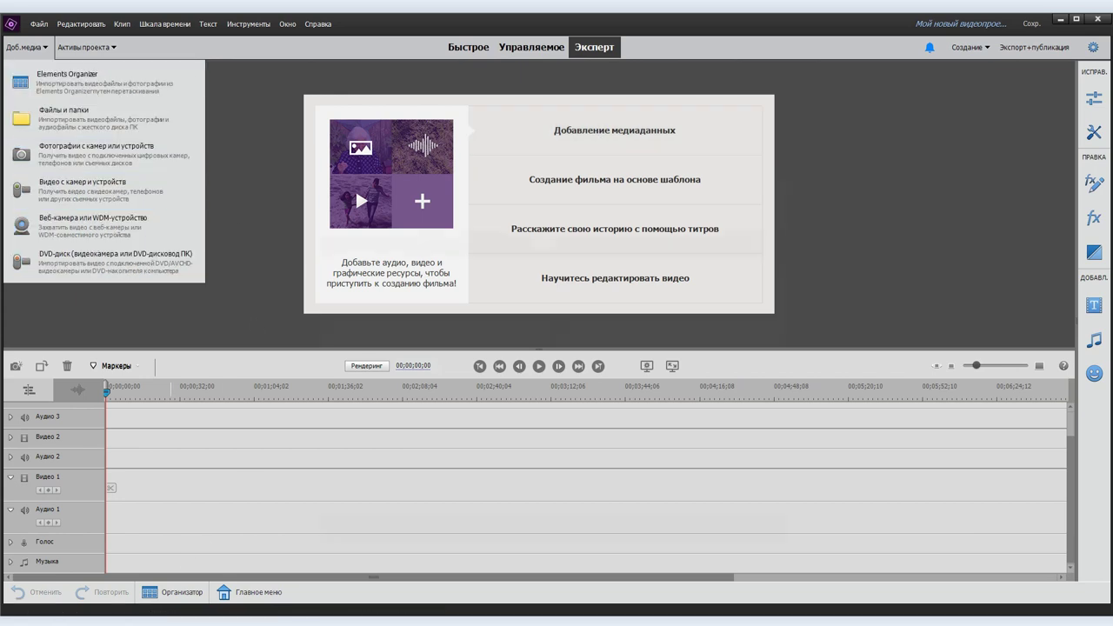
key("alt+Tab")
left_click_drag(711, 225, 100, 336)
left_click_drag(72, 164, 72, 160)
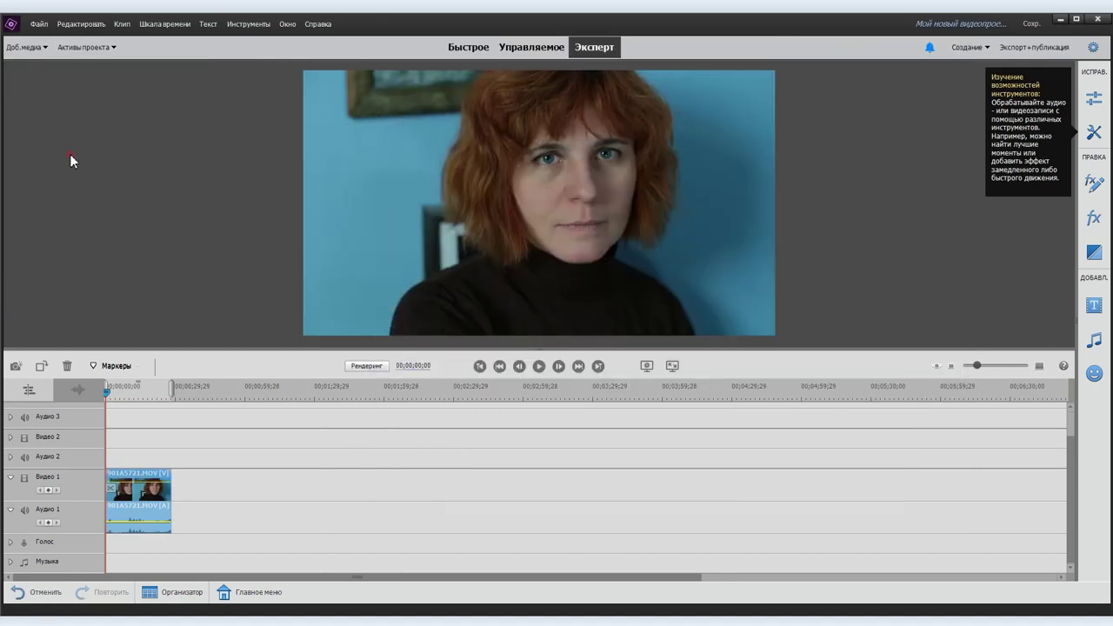
mouse_move(107, 392)
left_mouse_down()
mouse_move(136, 393)
mouse_move(114, 405)
left_mouse_up()
Step: Drag the remaining MOV files from Total Commander into Project Assets
key("alt+Tab")
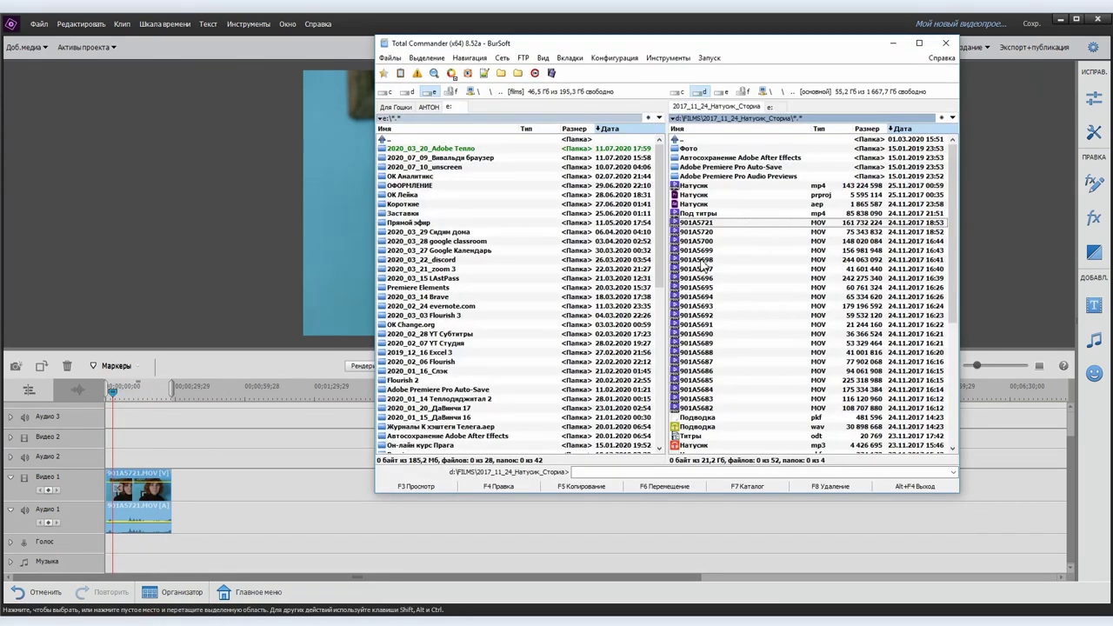
left_click(695, 269, "shift")
left_click_drag(695, 269, 126, 214)
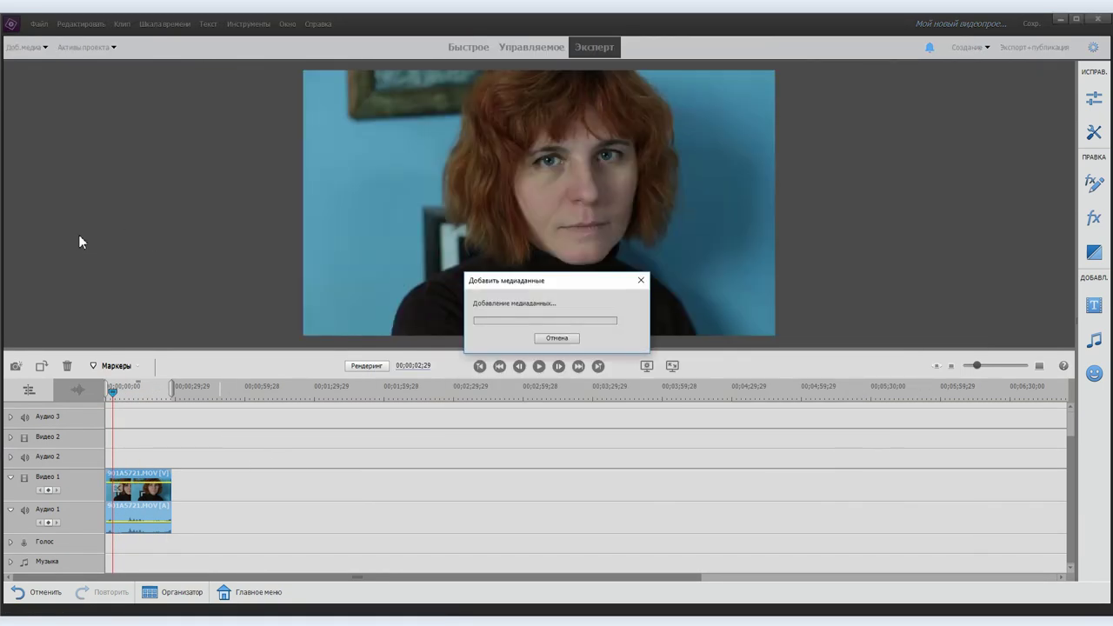
left_click(92, 152)
Step: Import 901A5634.MOV from the FILMS footage folder and place it on Video 2
left_click(35, 50)
left_click(59, 112)
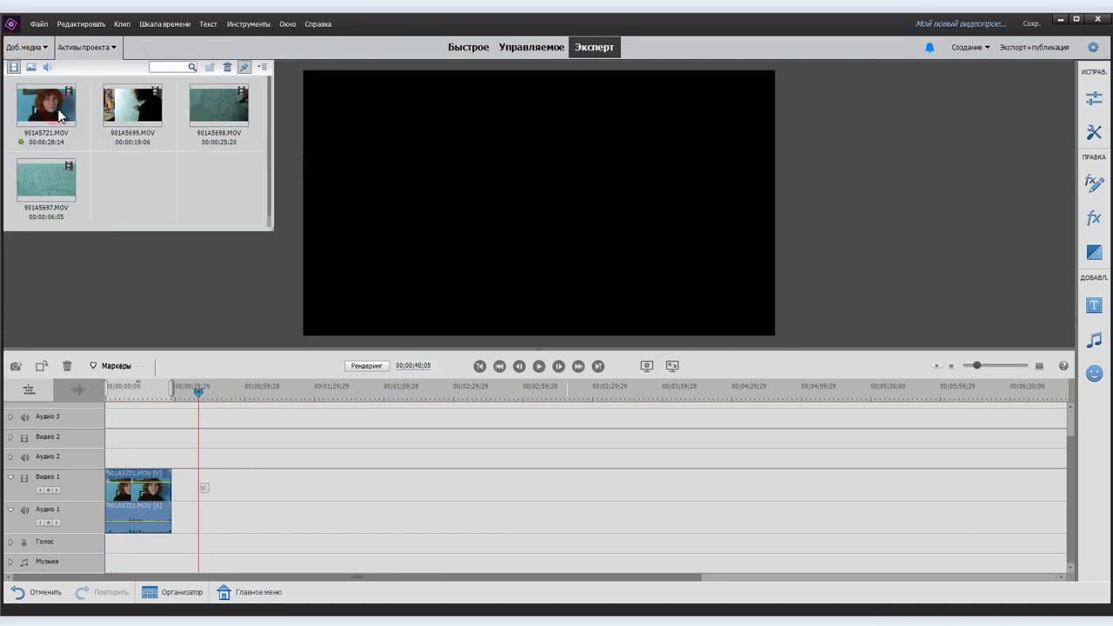
left_click(58, 242)
double_click(147, 183)
double_click(147, 130)
scroll(269, 191, "down", 3)
left_click(272, 201)
double_click(272, 202)
mouse_move(139, 178)
left_mouse_down()
mouse_move(231, 483)
mouse_move(209, 456)
left_mouse_up()
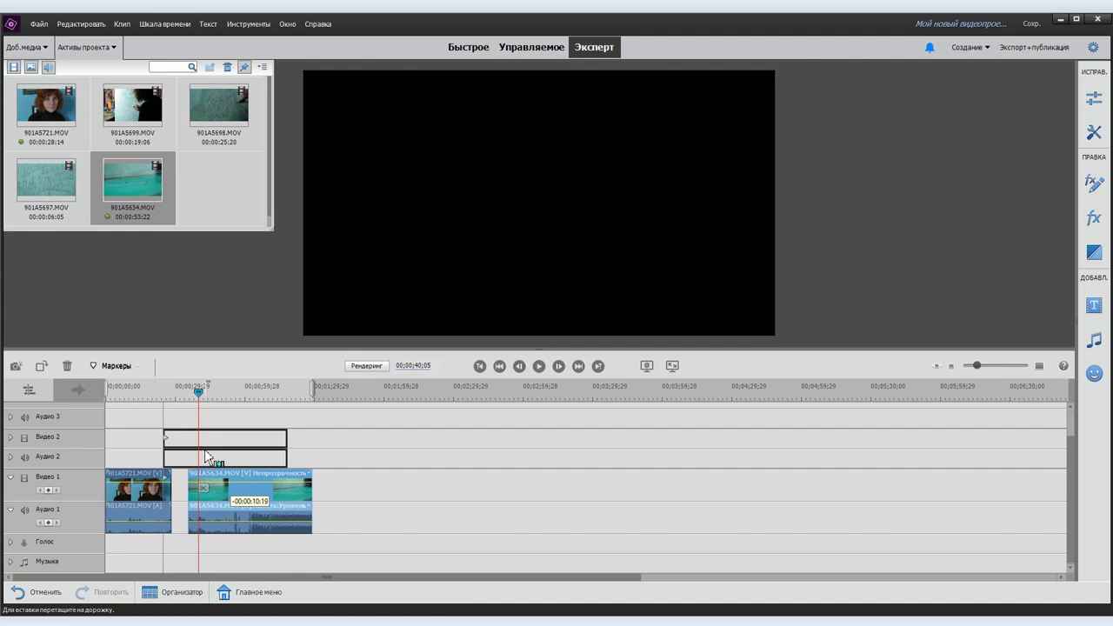
left_click(137, 391)
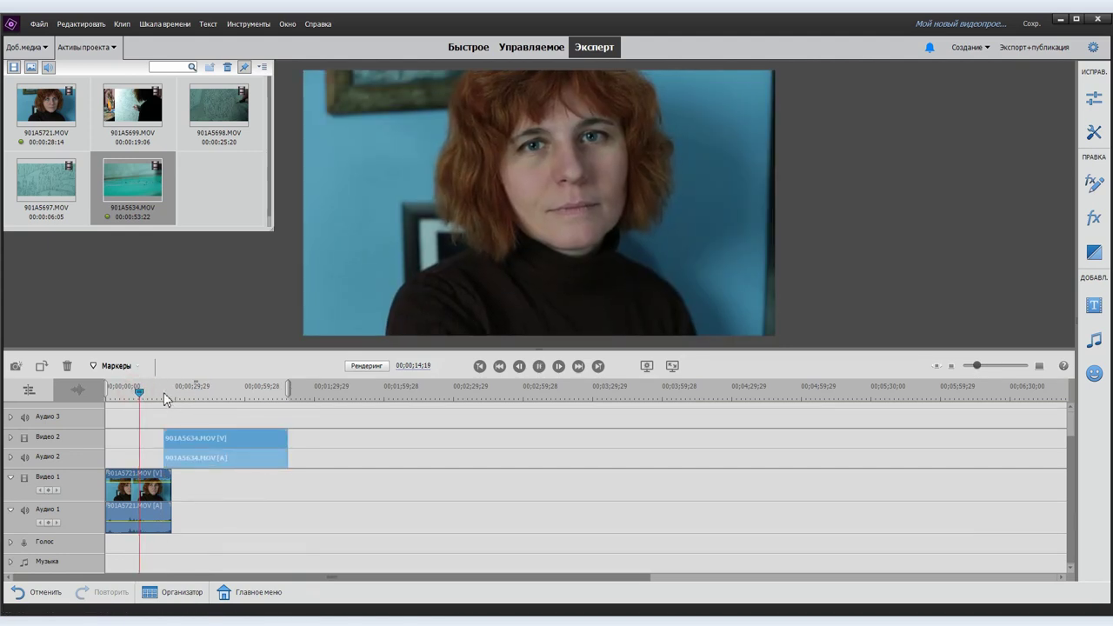
Step: Play the timeline from about 21 s and trim the end of the 901A5634 clip
left_click(155, 393)
key("space")
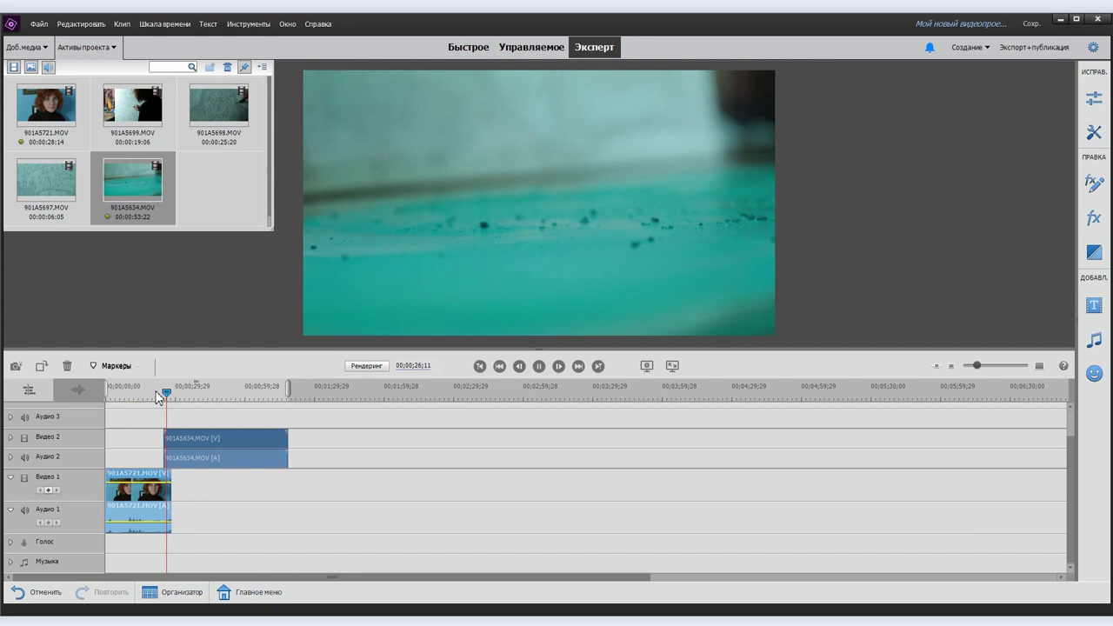
left_click(191, 441)
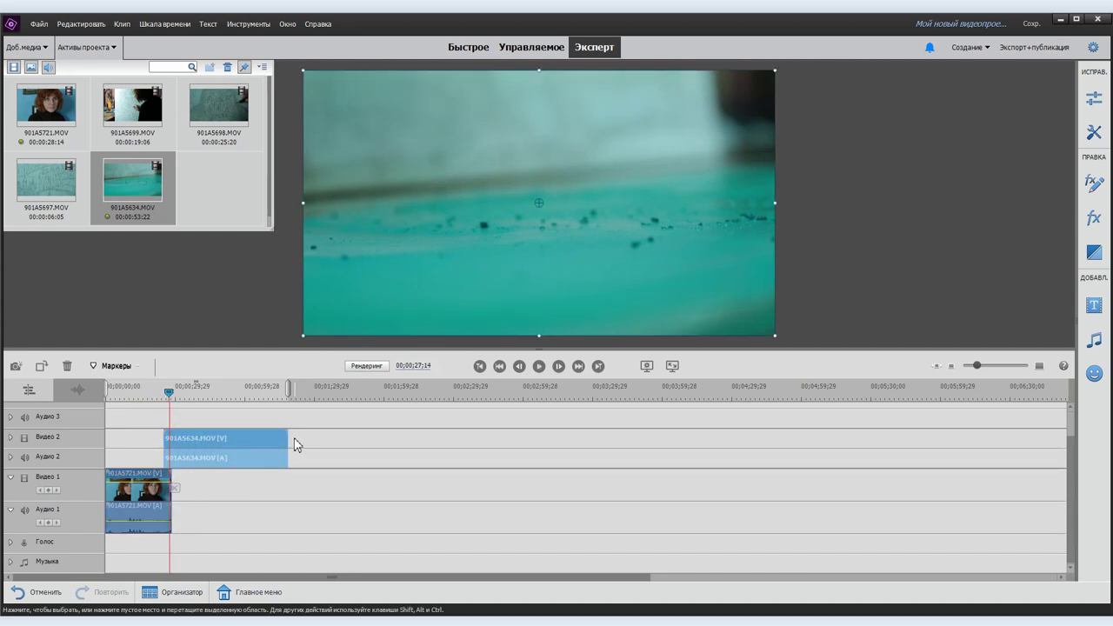
left_click_drag(287, 441, 171, 456)
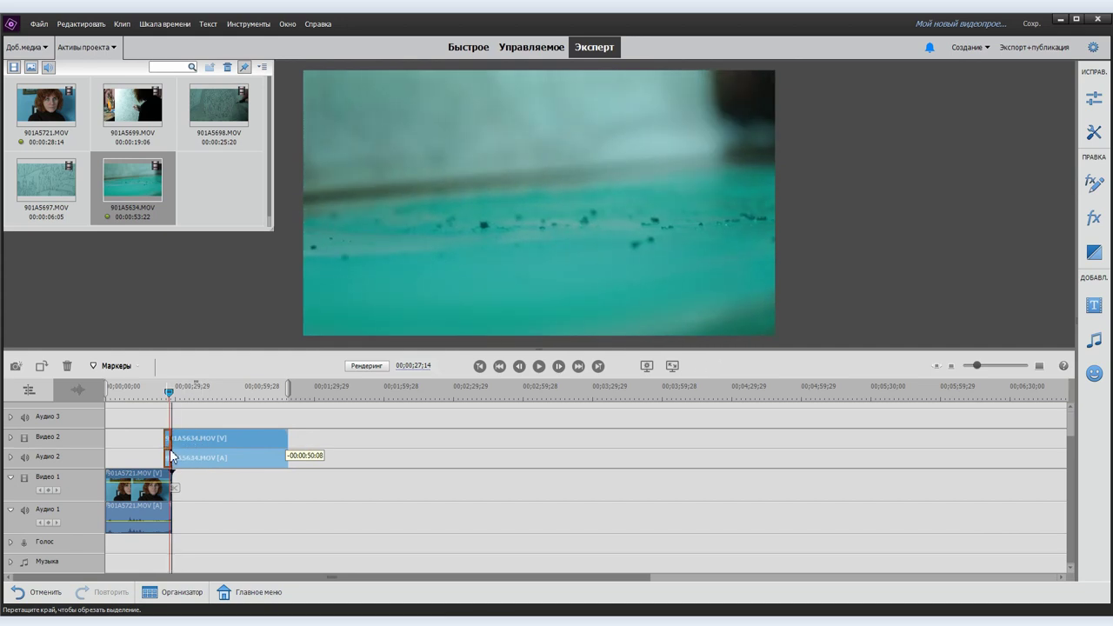
left_click_drag(175, 455, 278, 456)
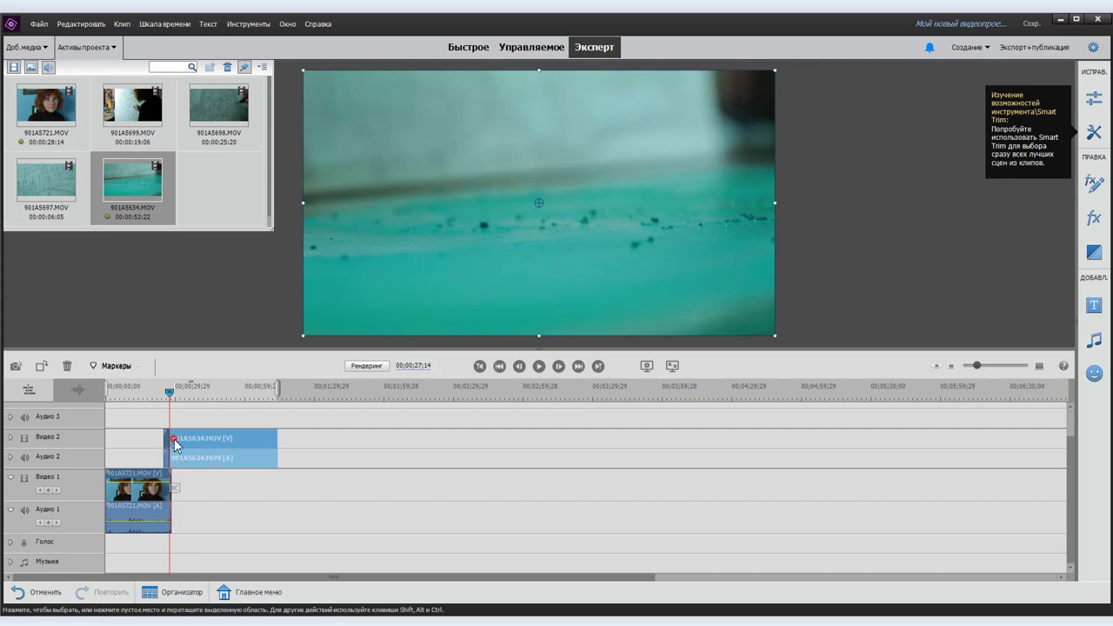
Step: Trim the clip's start and move the two teal pieces to around 14–20 s
left_click_drag(170, 450, 218, 440)
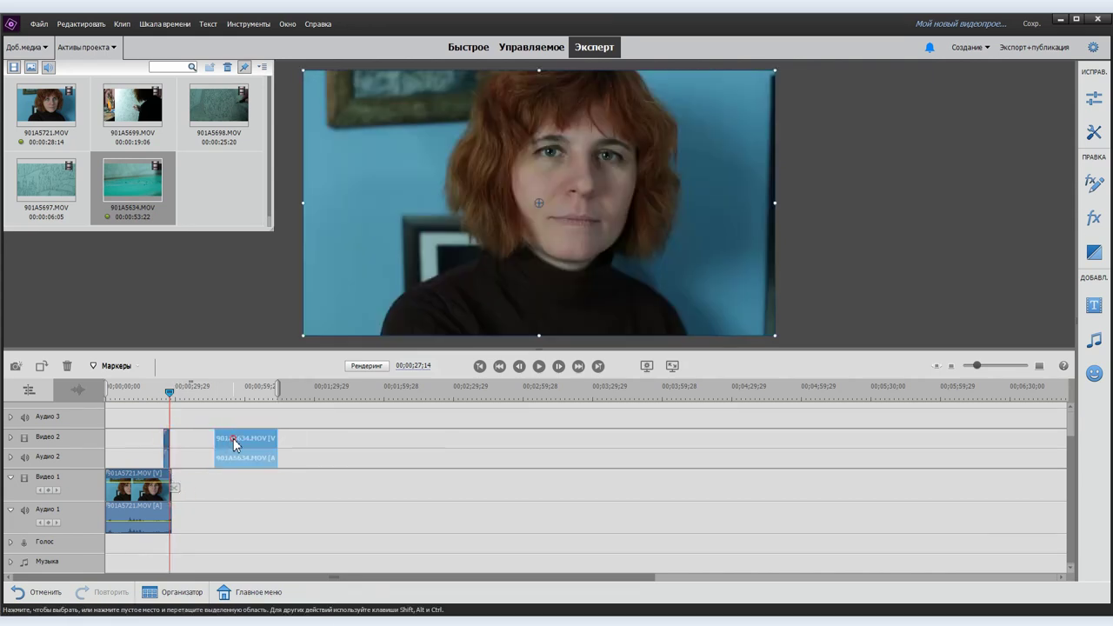
left_click(231, 440)
left_click_drag(166, 449, 145, 449)
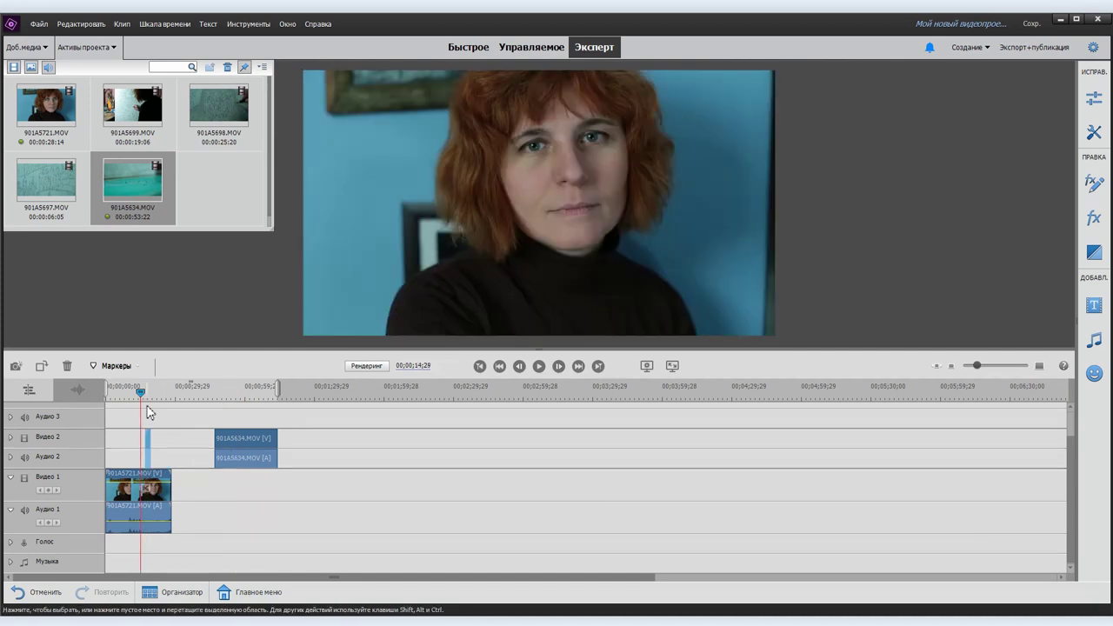
left_click_drag(978, 366, 995, 366)
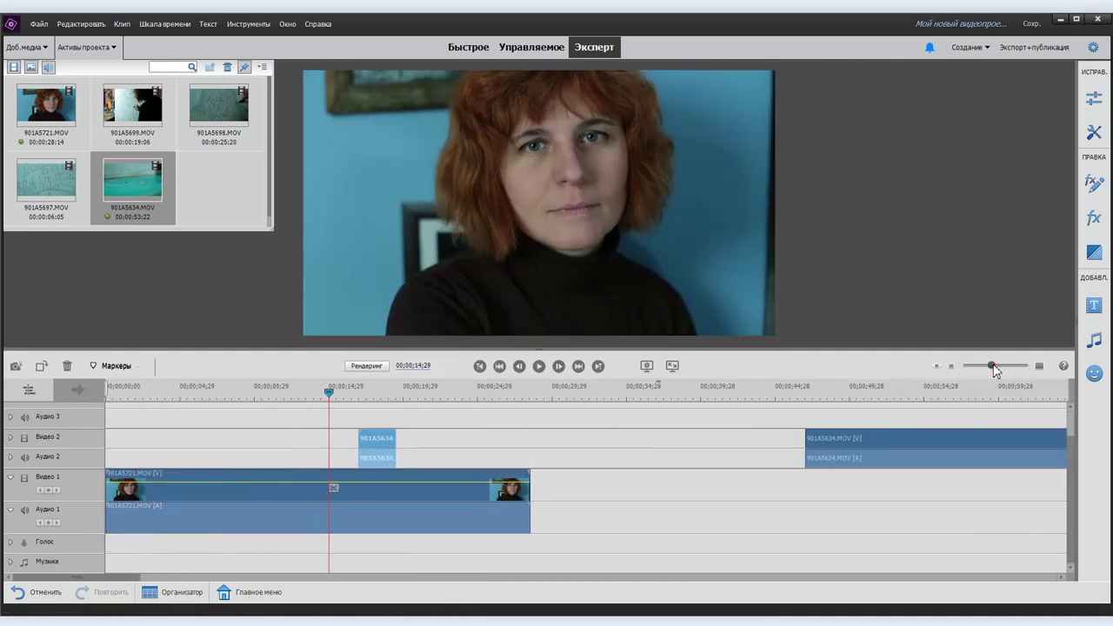
left_click_drag(530, 397, 628, 440)
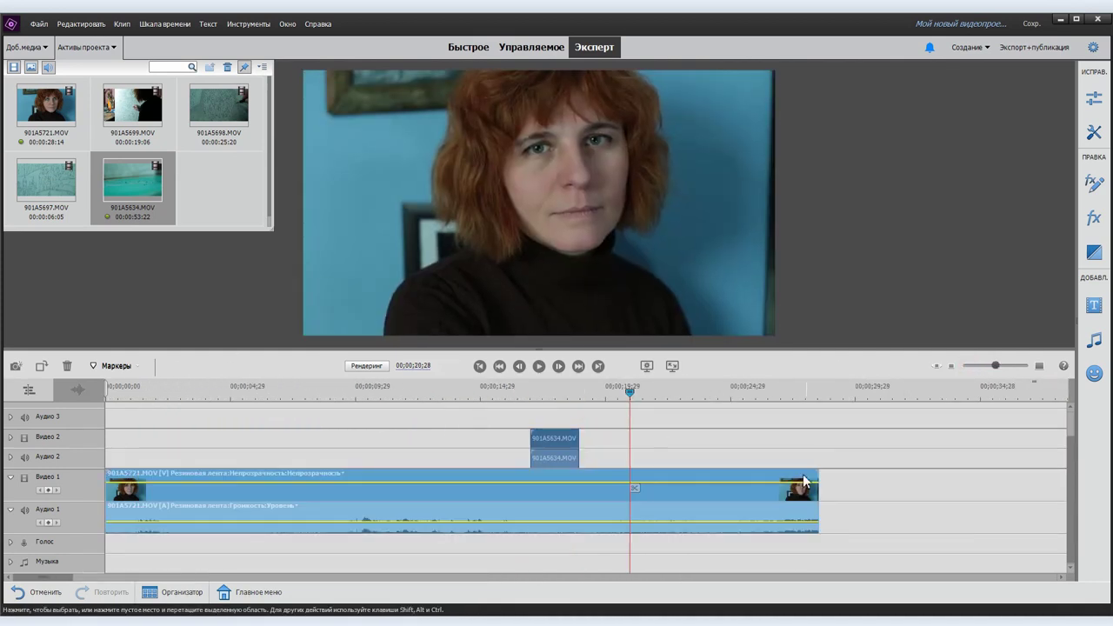
key("minus")
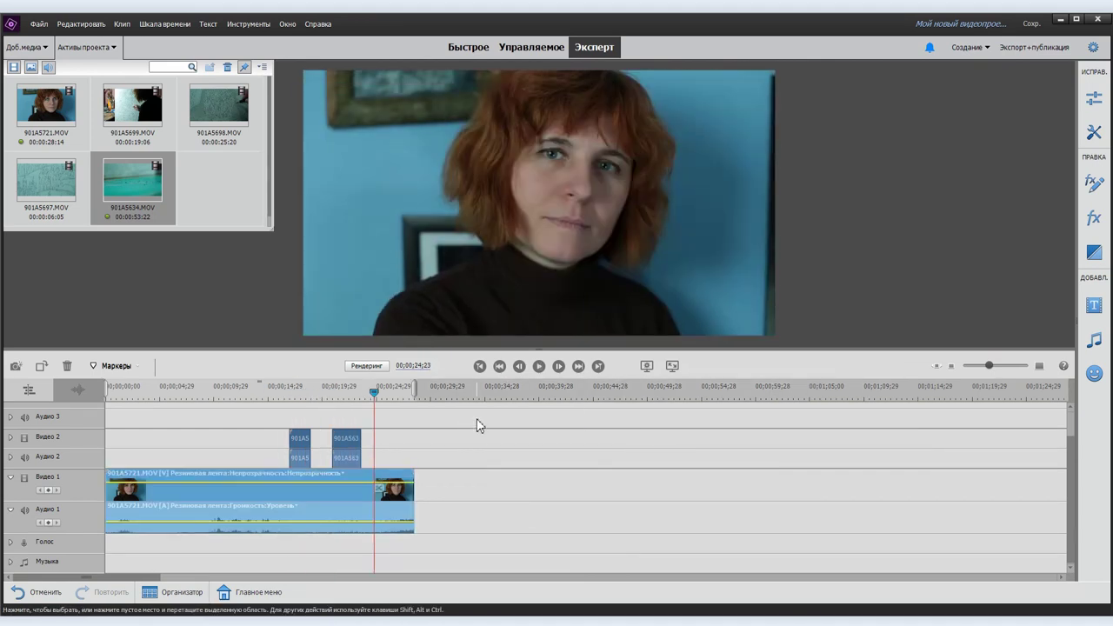
key("Home")
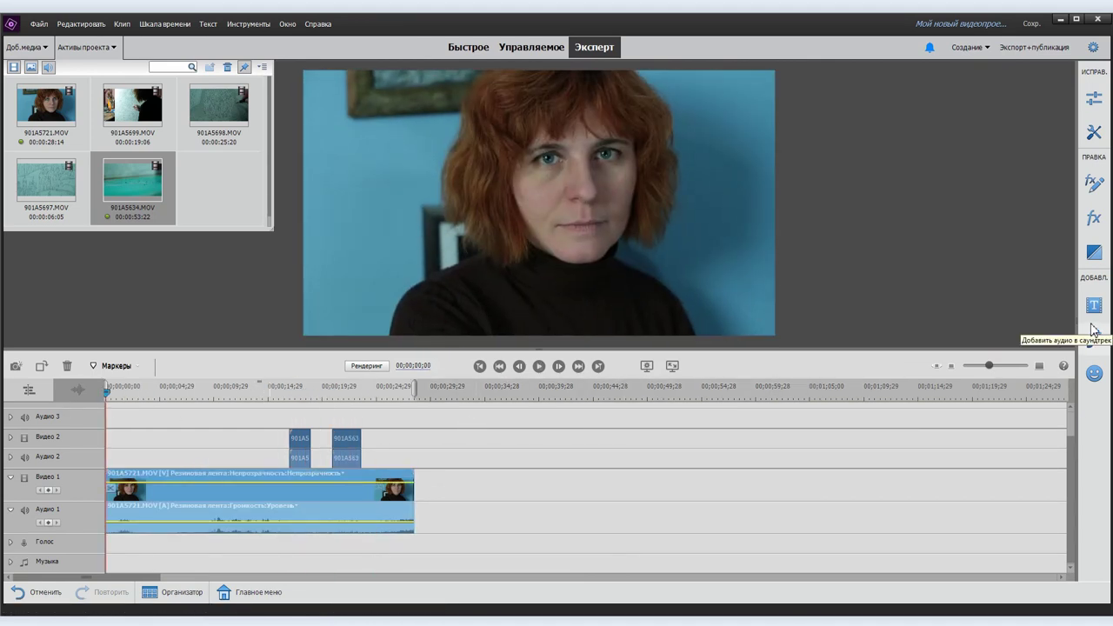
Step: Place the 01decorativeweddinglabel1 title at the start of Video 2 and scrub through it
left_click(1098, 312)
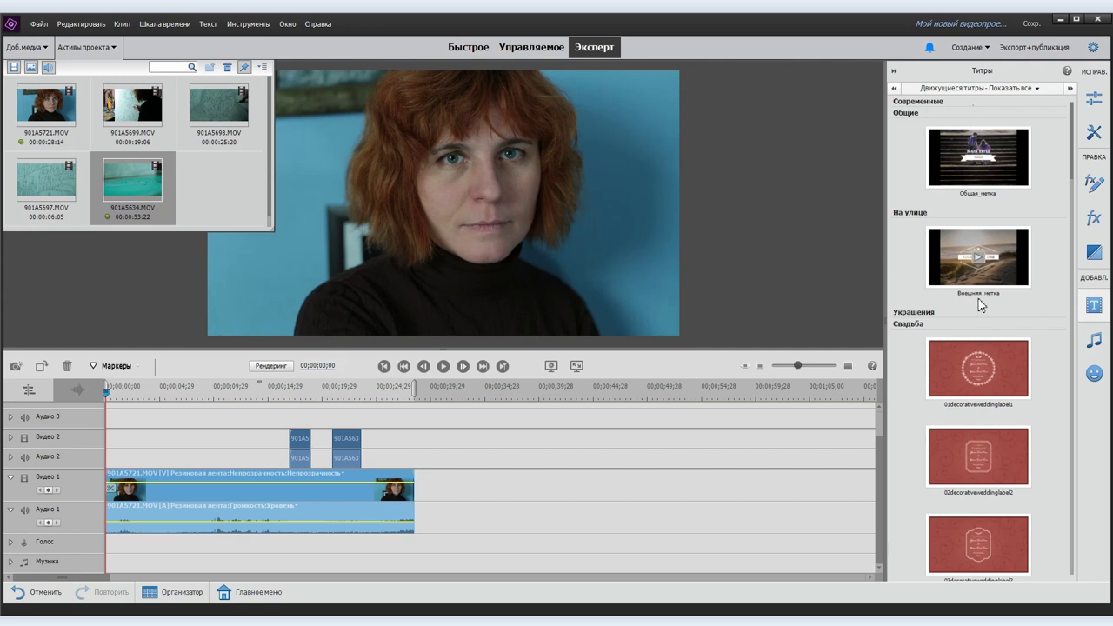
left_click_drag(972, 389, 110, 459)
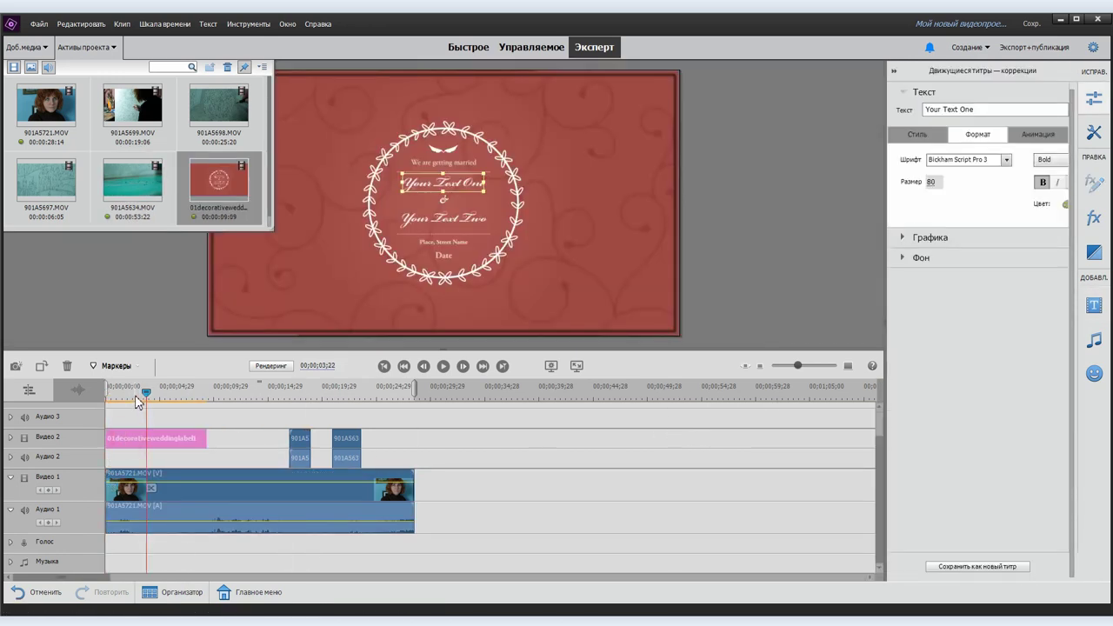
left_click_drag(106, 393, 182, 394)
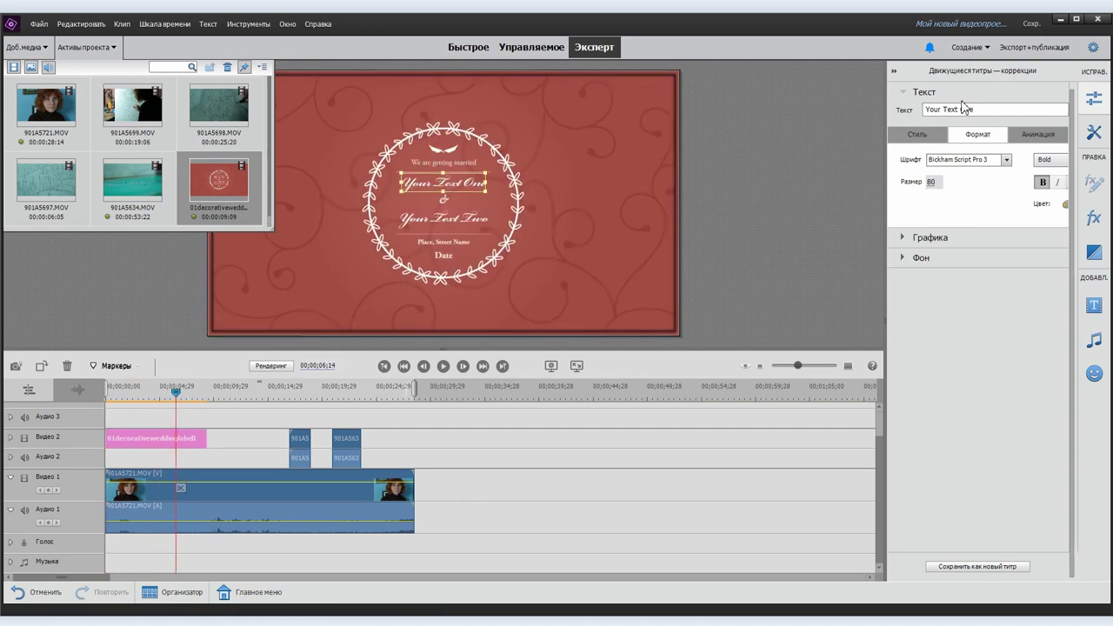
Step: Change the title's first line to 'Ролик про нас' and play it back
triple_click(976, 109)
type("Ролик про нас")
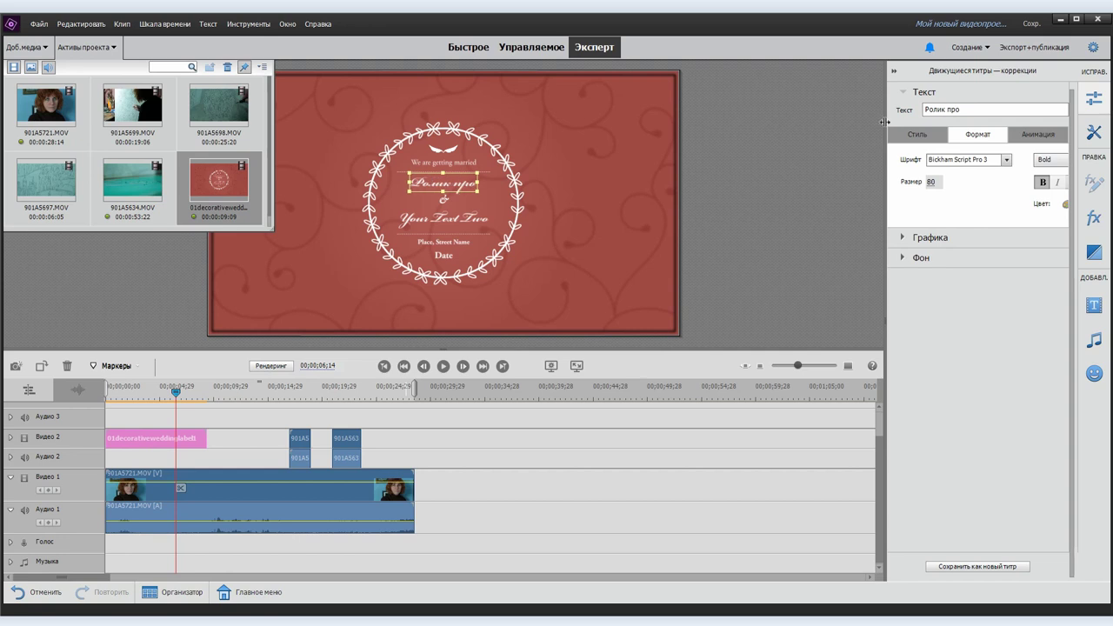
left_click(120, 402)
key("space")
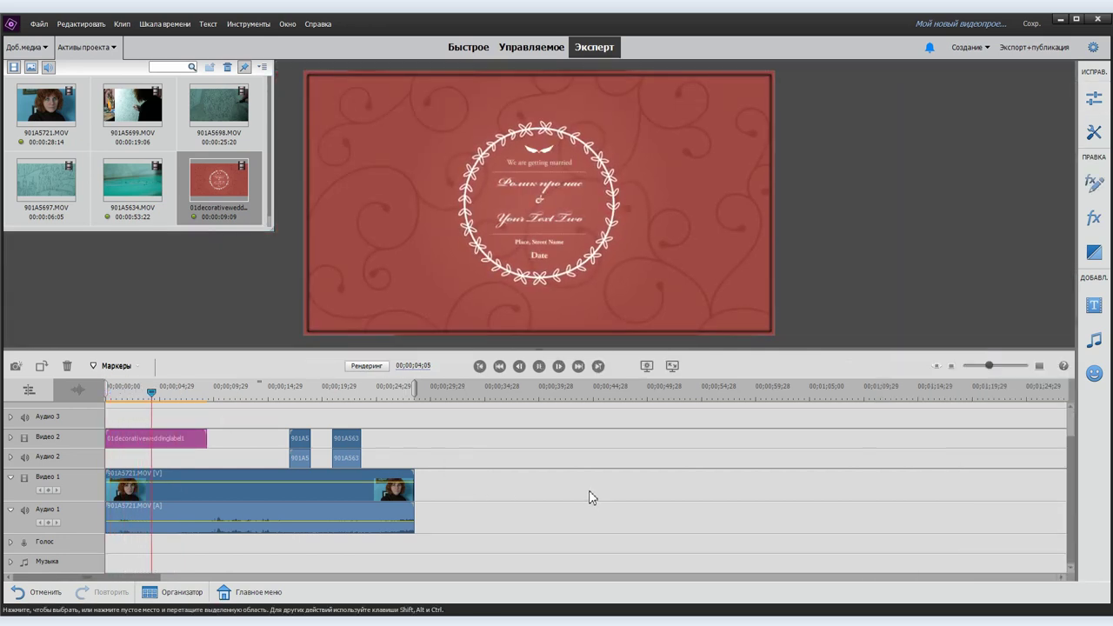
left_click(251, 472)
left_click(205, 440)
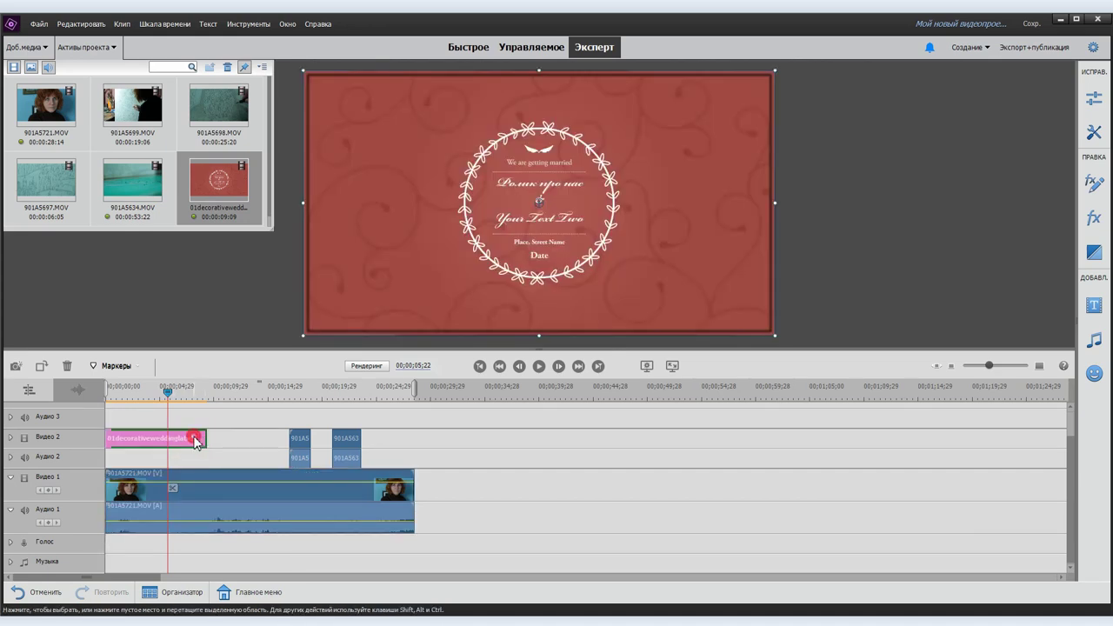
double_click(199, 443)
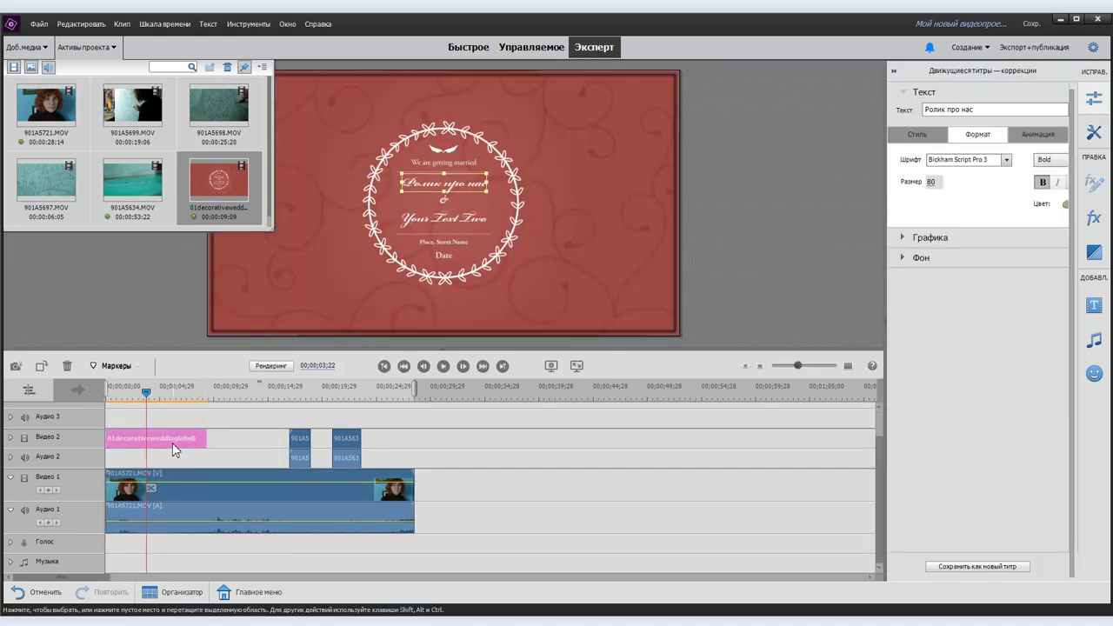
left_click_drag(165, 392, 224, 391)
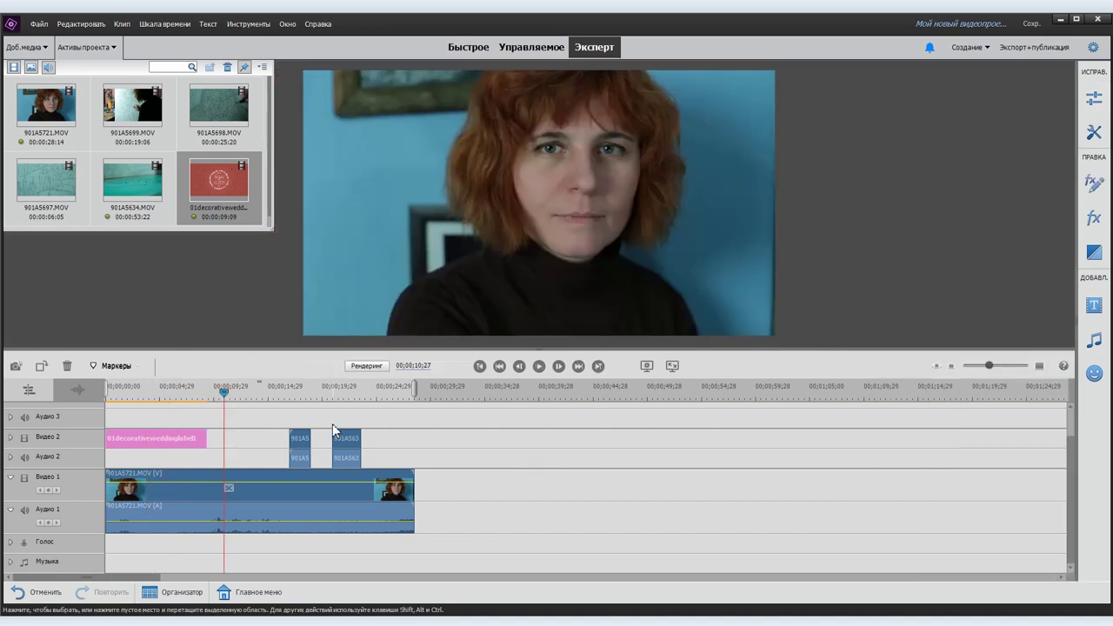
Step: Drop the Типография01 template onto Video 3 near 10 s, type 'Наш текст' and play it
left_click(1094, 305)
scroll(969, 317, "down", 5)
scroll(969, 318, "down", 5)
left_click_drag(969, 318, 249, 428)
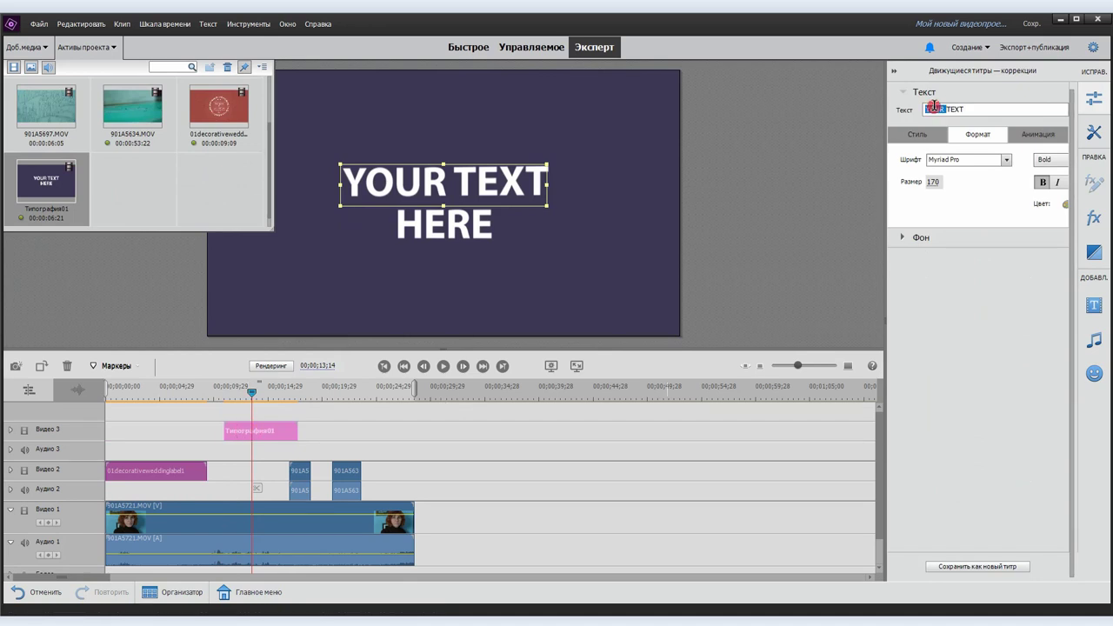
type("Наш текст")
left_click(1006, 159)
left_click(222, 393)
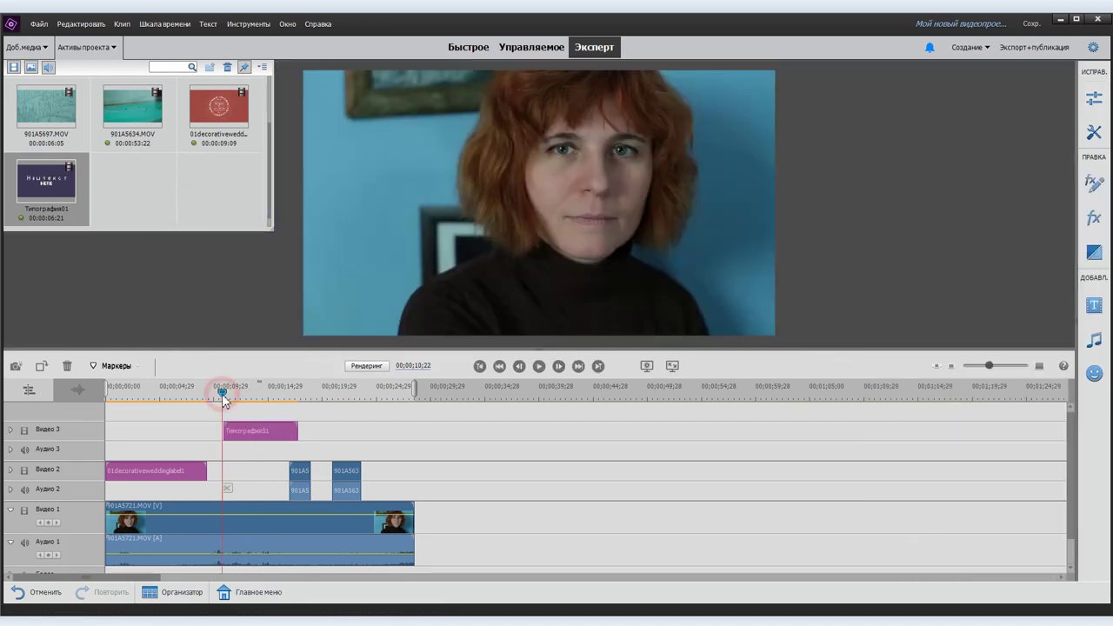
key("space")
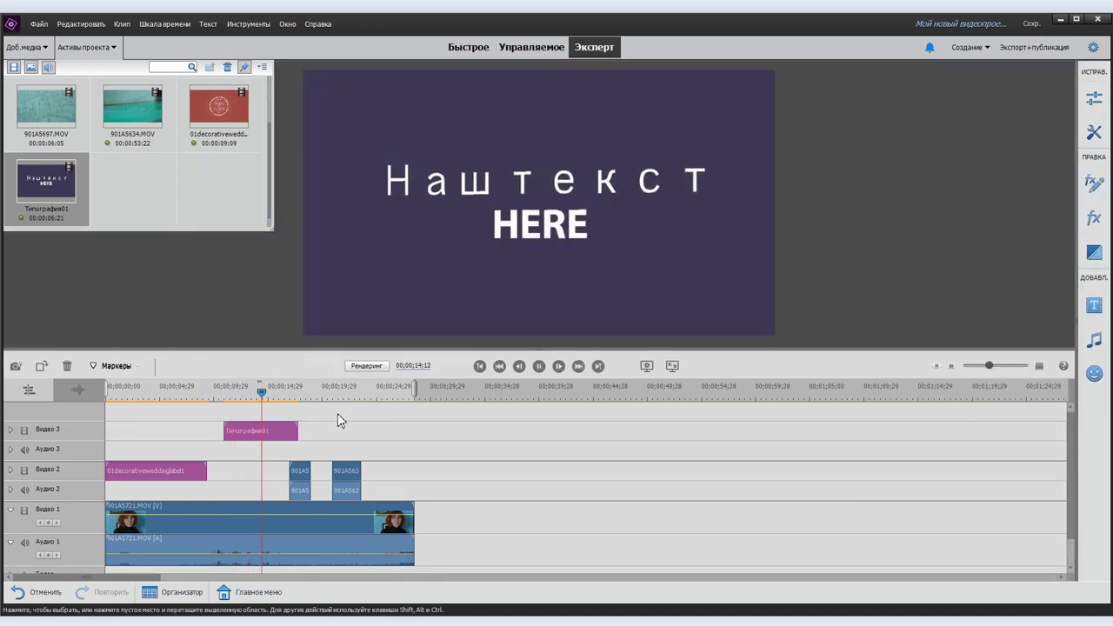
Step: Add a new default text title reading 'Мой первый клип'
key("space")
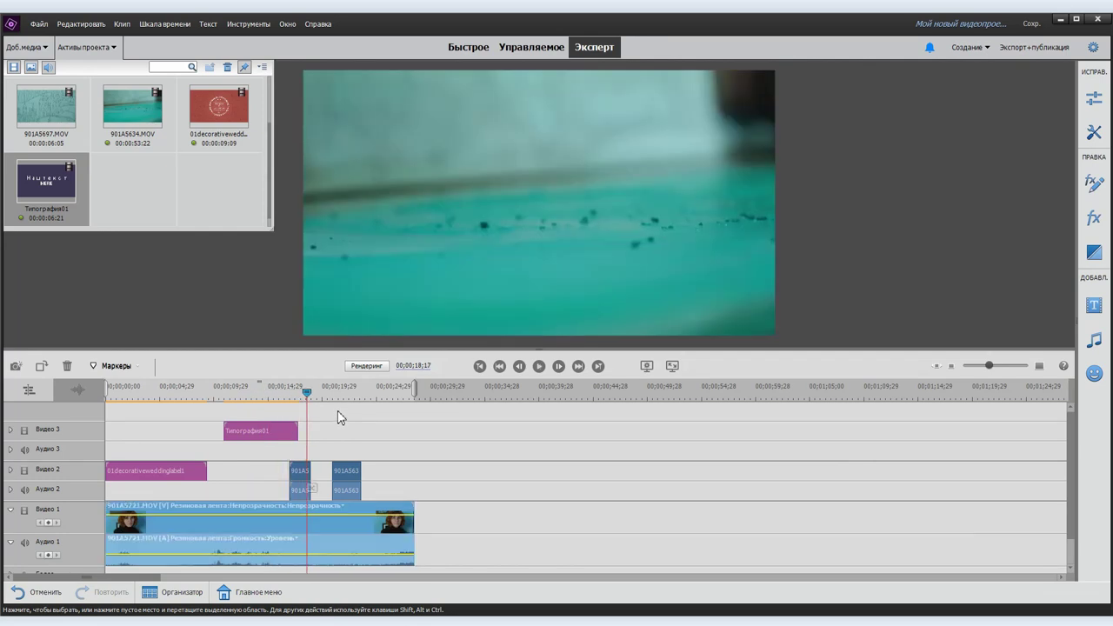
left_click(253, 432)
left_click(231, 321)
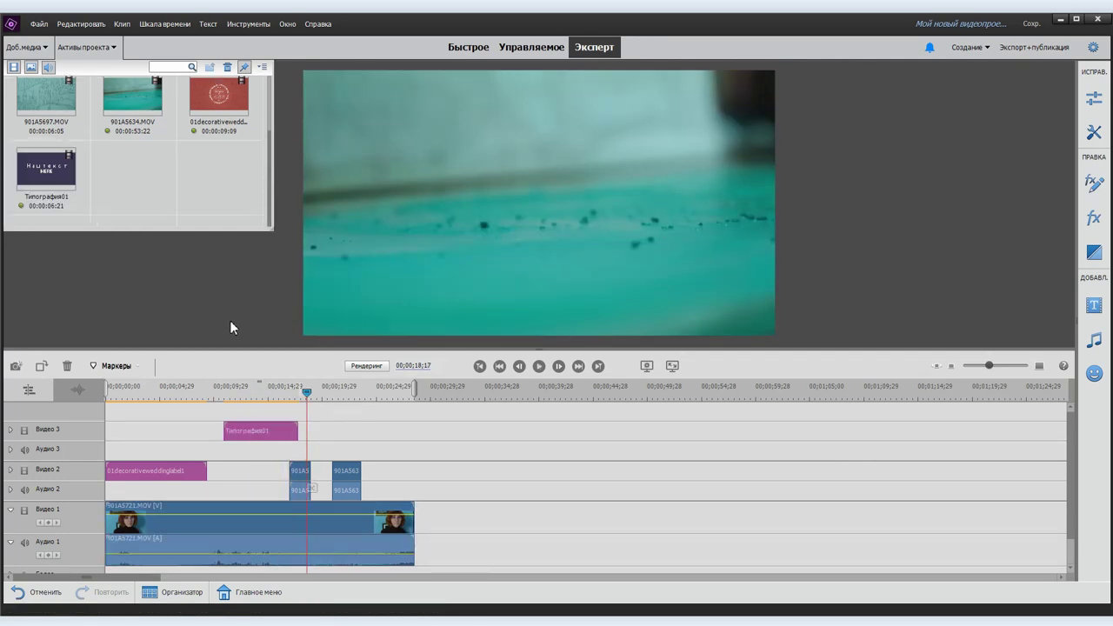
left_click(208, 24)
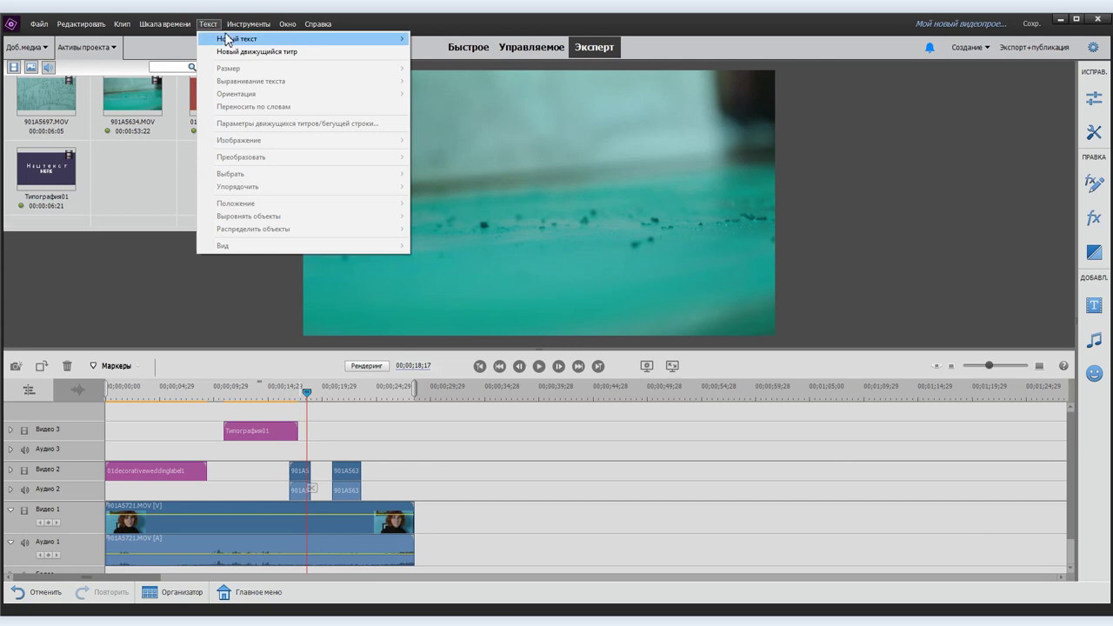
mouse_move(228, 40)
left_click(500, 39)
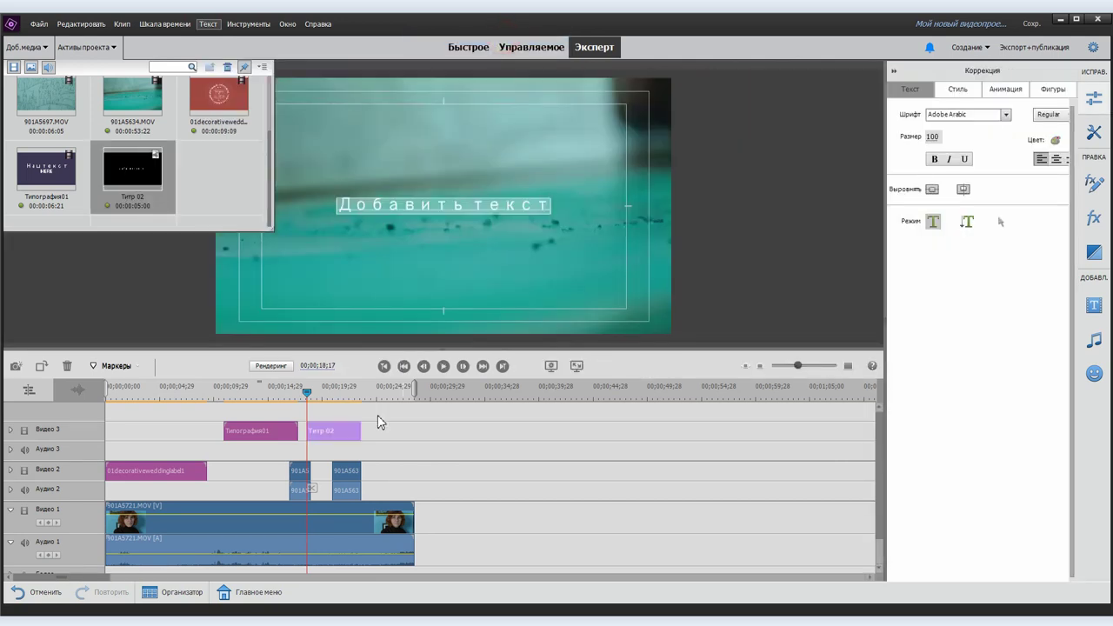
left_click(323, 402)
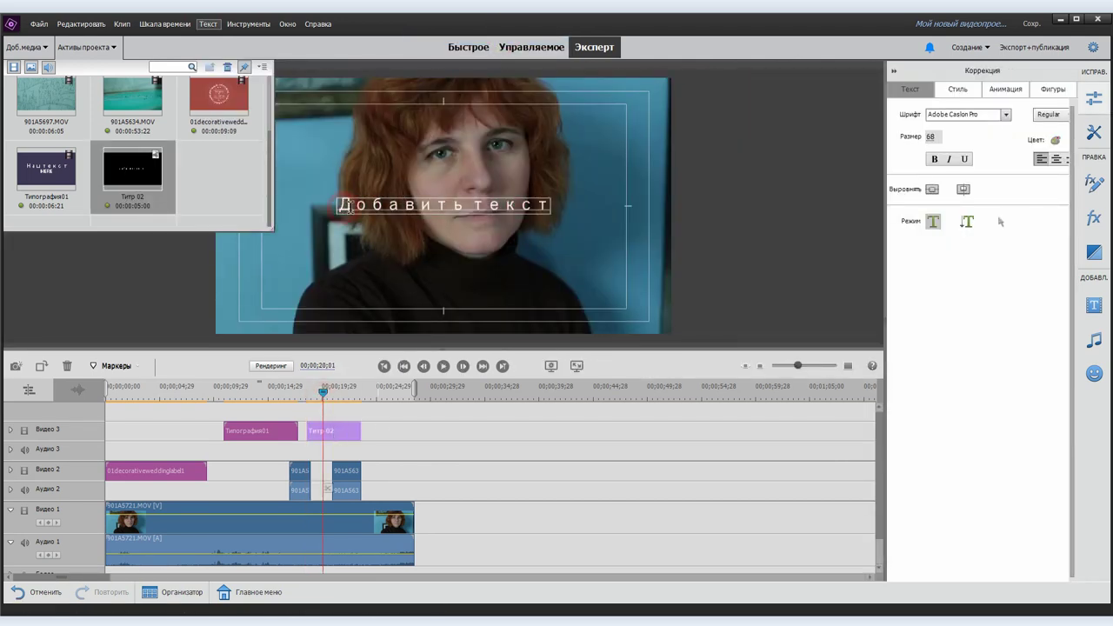
type("Мой первый клип")
Step: Make the title bold and give it a light cyan linear gradient fill
left_click(935, 158)
left_click_drag(885, 198, 754, 199)
left_click(924, 139)
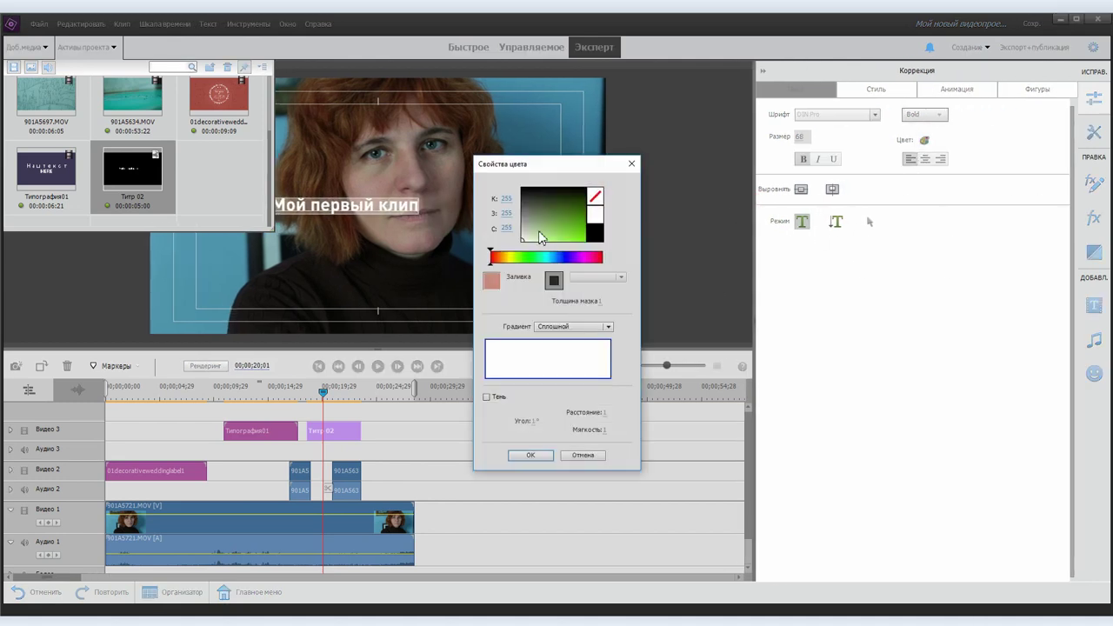
left_click_drag(554, 263, 545, 263)
left_click(573, 327)
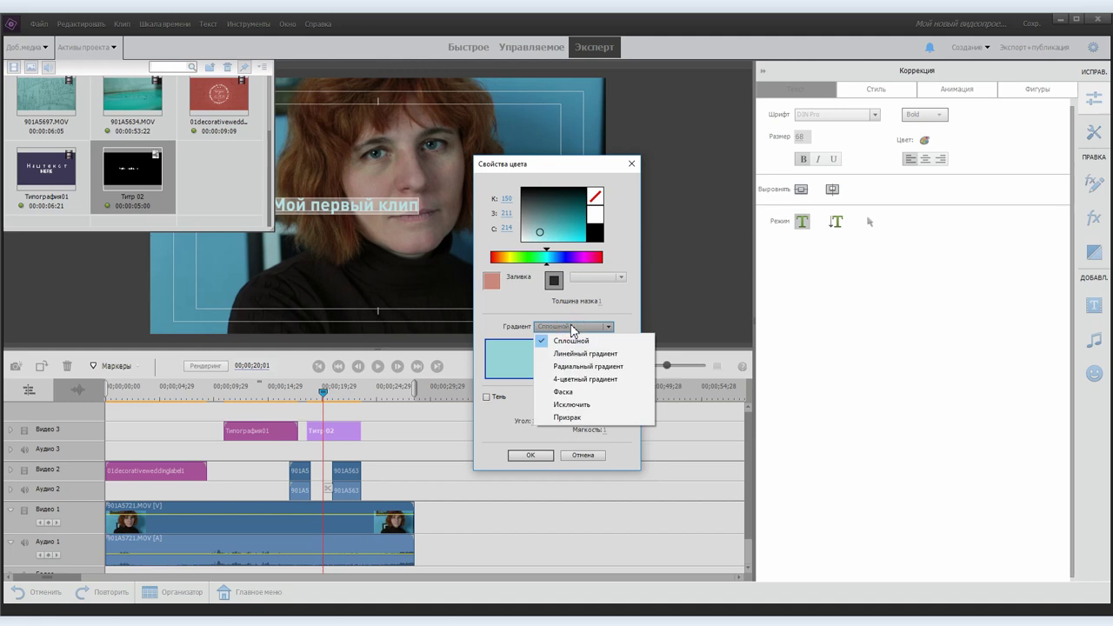
left_click(573, 353)
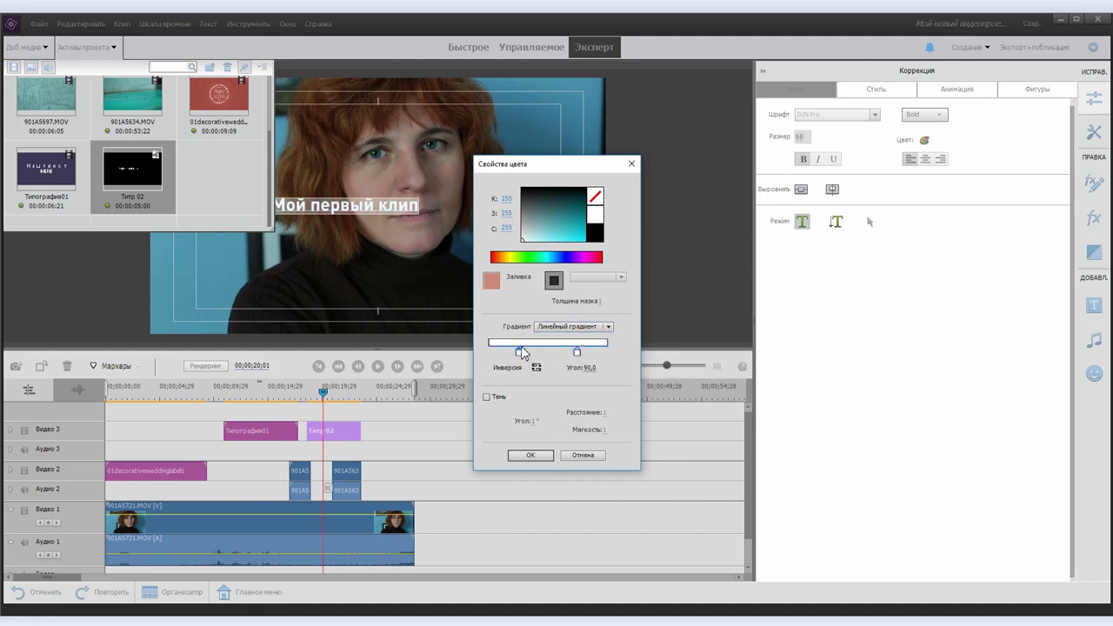
left_click(558, 217)
left_click(530, 455)
Step: Try the Birch Black 80 and Default Caslon Pro 68 styles and browse title animations
left_click(294, 191)
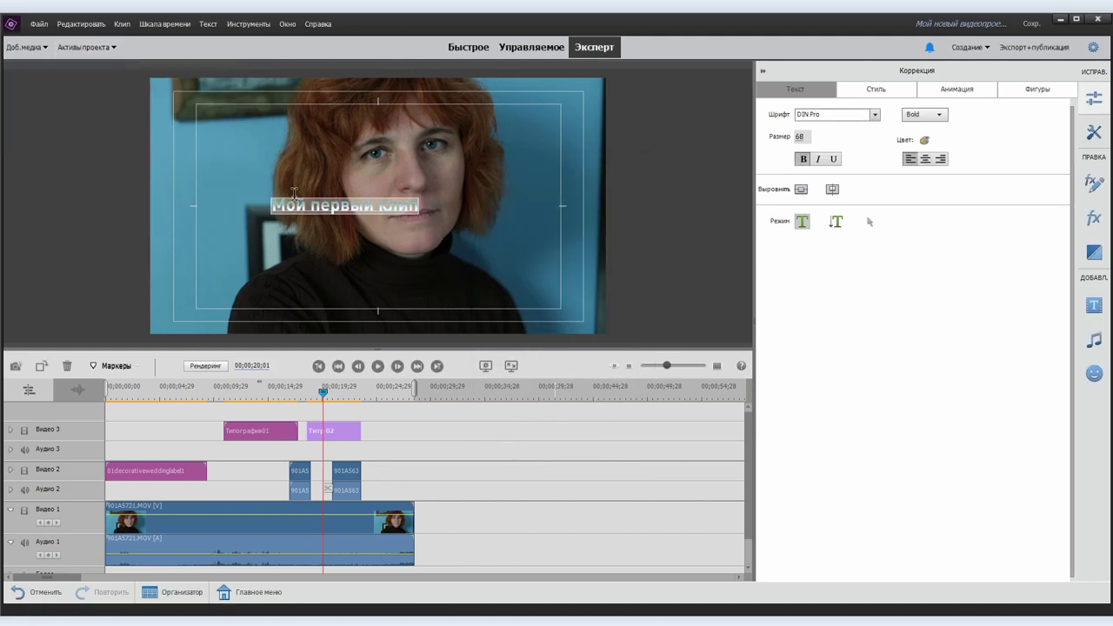
left_click(873, 90)
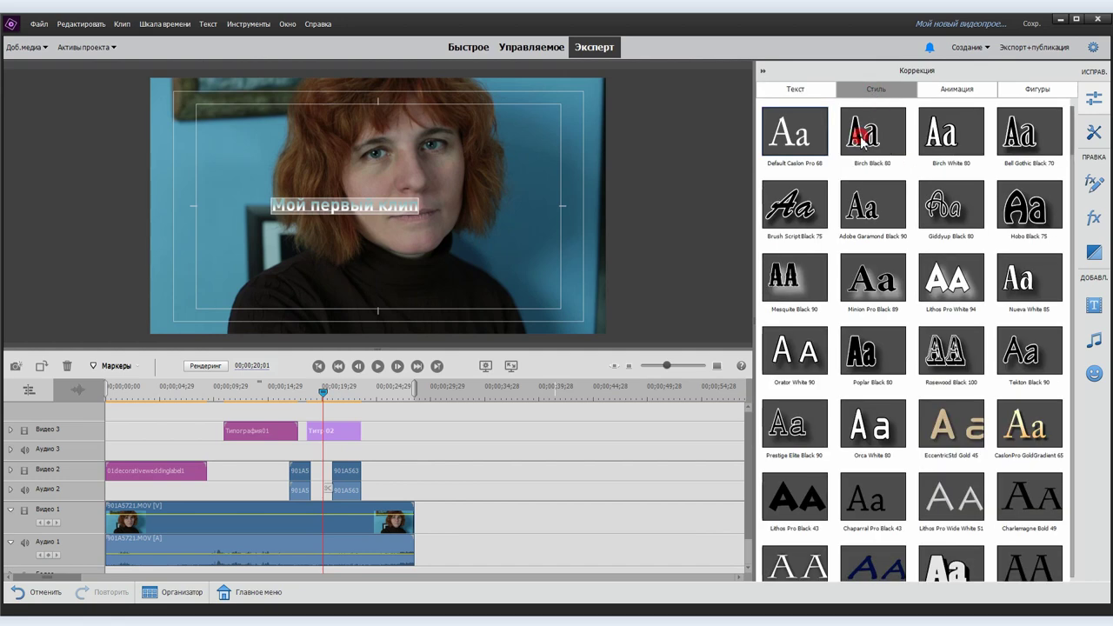
left_click(861, 140)
left_click(798, 137)
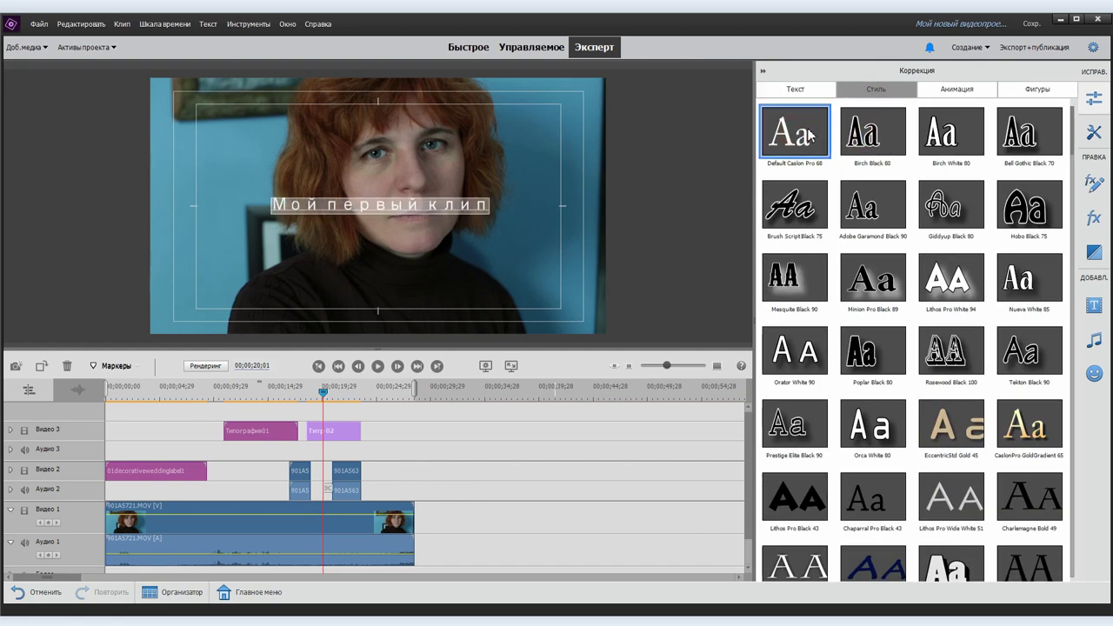
left_click(965, 99)
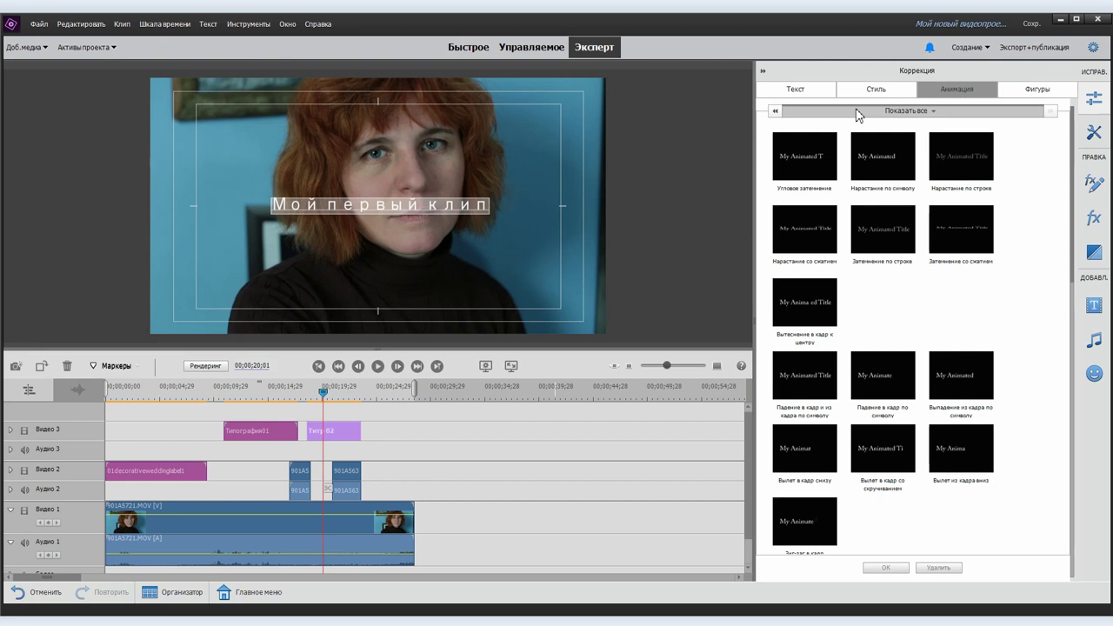
left_click(793, 92)
Step: Set the font to DIN Pro Bold and move the title into the lower third
left_click(923, 114)
left_click(913, 154)
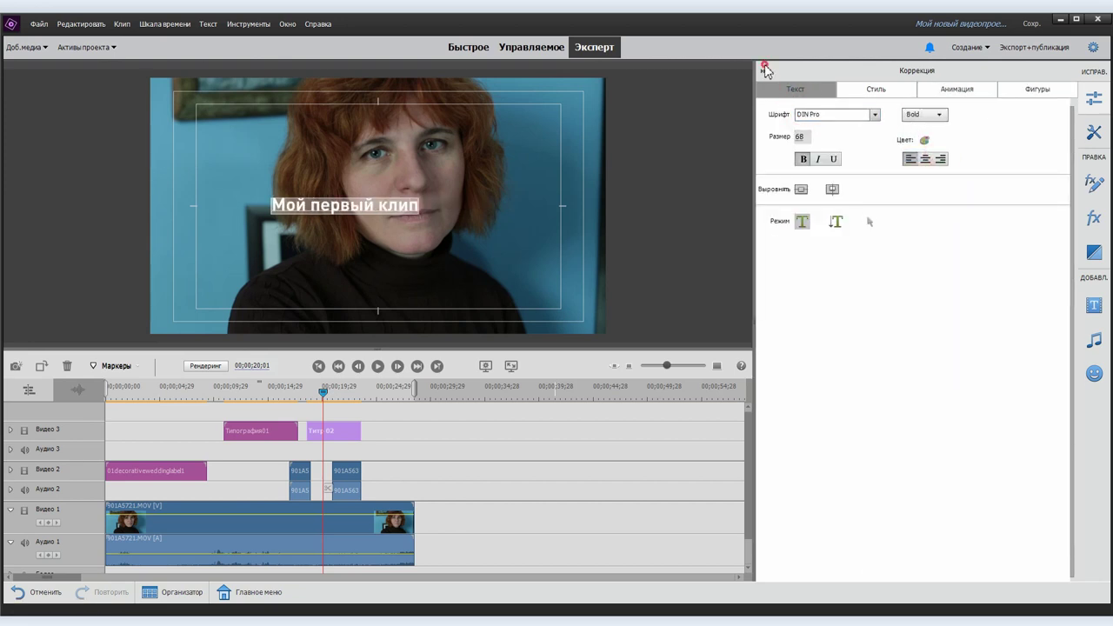
left_click(761, 69)
left_click_drag(515, 217, 432, 293)
left_click(423, 443)
Step: Apply a fade to the Титр 02 title clip
right_click(324, 429)
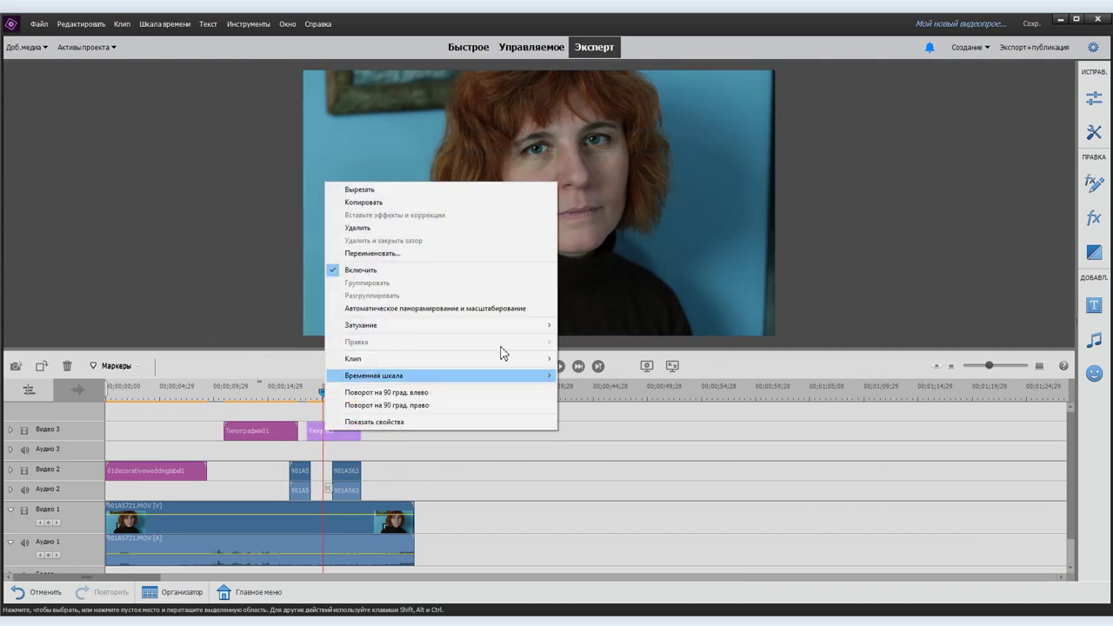
left_click(595, 340)
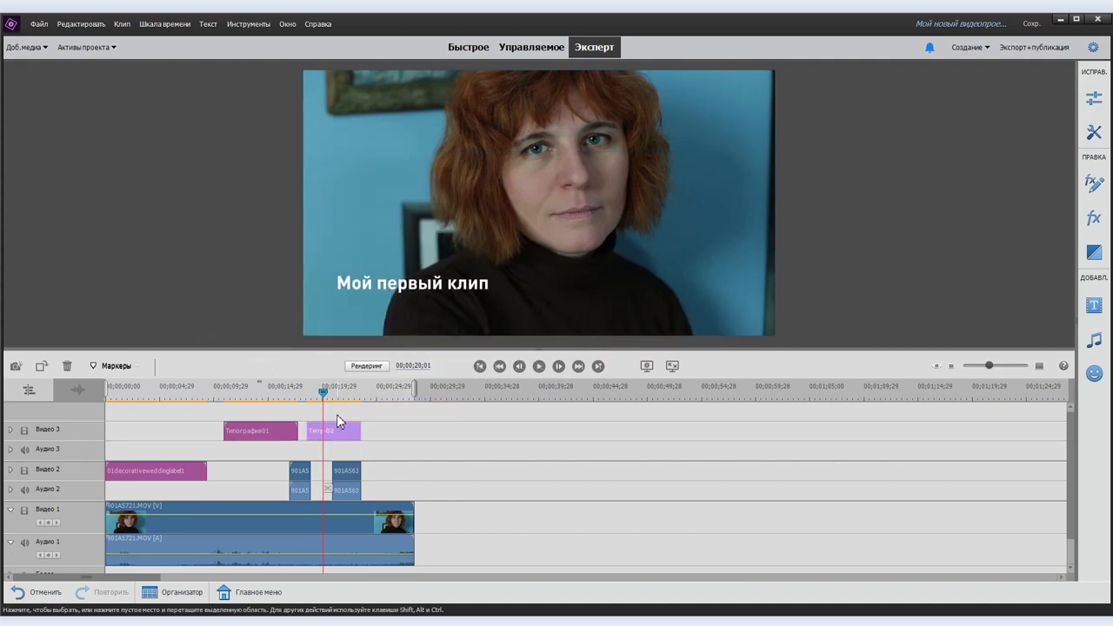
right_click(336, 429)
left_click(608, 327)
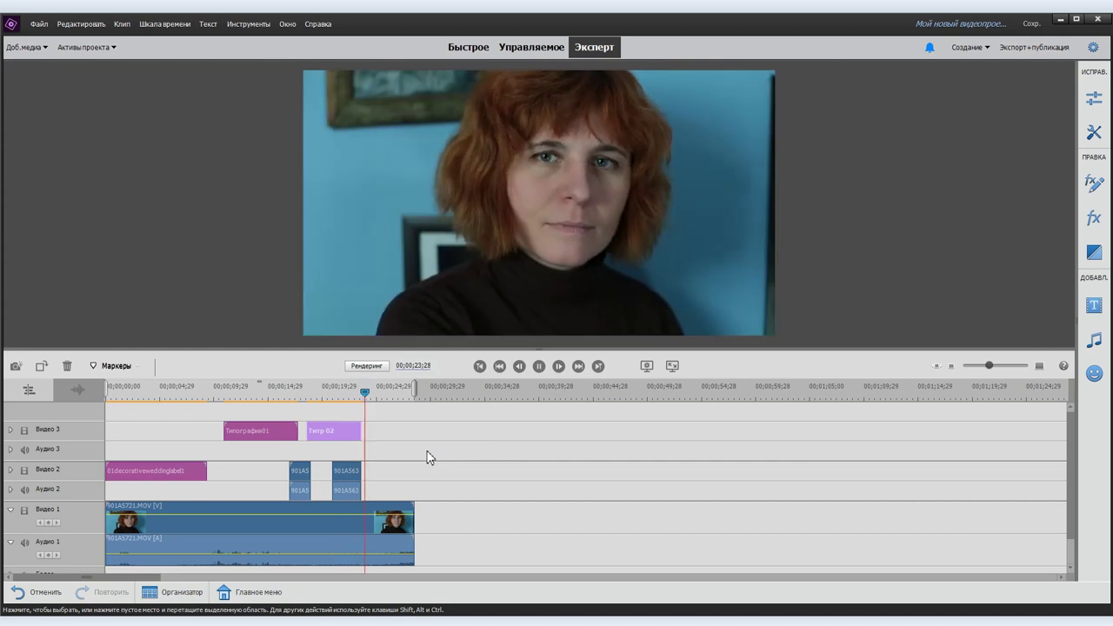
Step: Stop playback, move Титр 02 earlier to about 13 seconds, and bring up corrections for the interview clip
key("space")
left_click(254, 389)
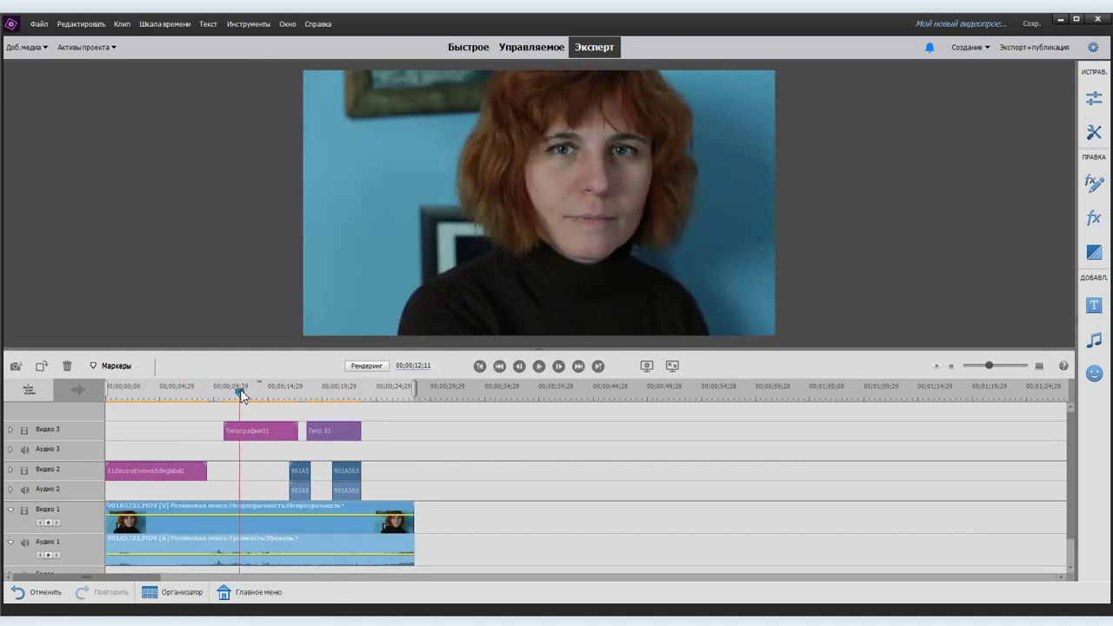
left_click_drag(333, 431, 273, 431)
left_click(408, 519)
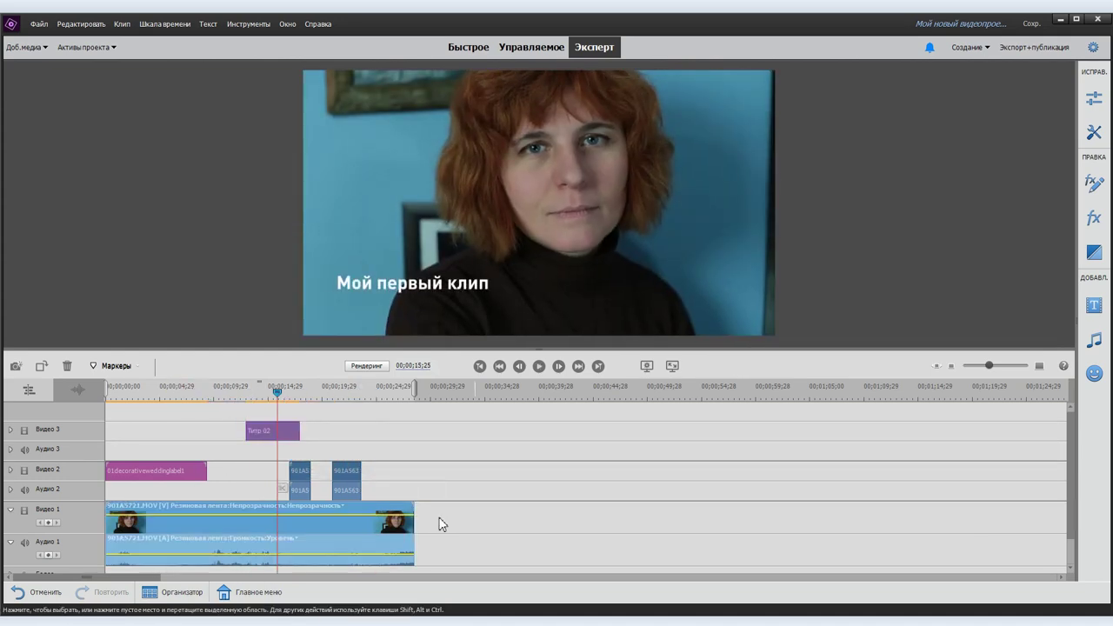
left_click(1094, 97)
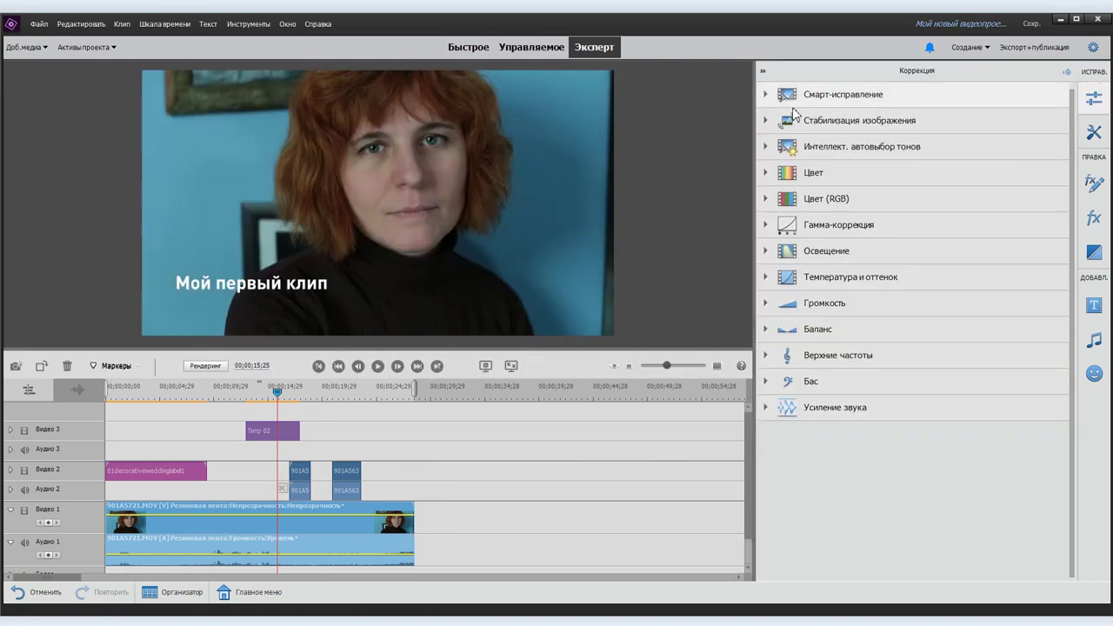
Step: Experiment with colour adjustments: a hue preset, hue about 8 degrees and brightness -52
left_click(767, 173)
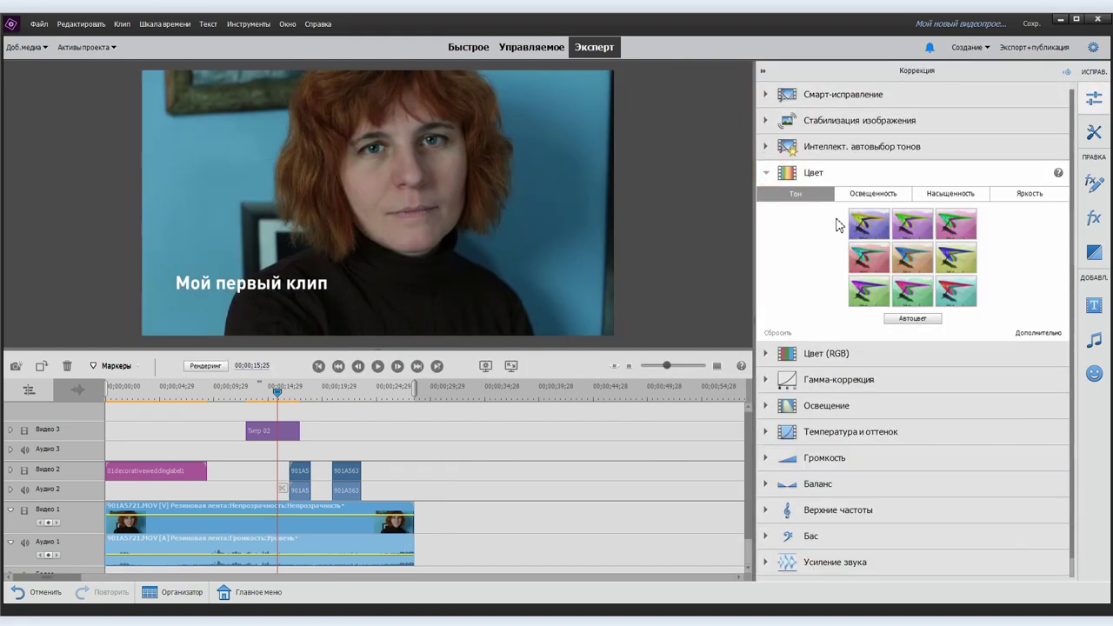
left_click(869, 224)
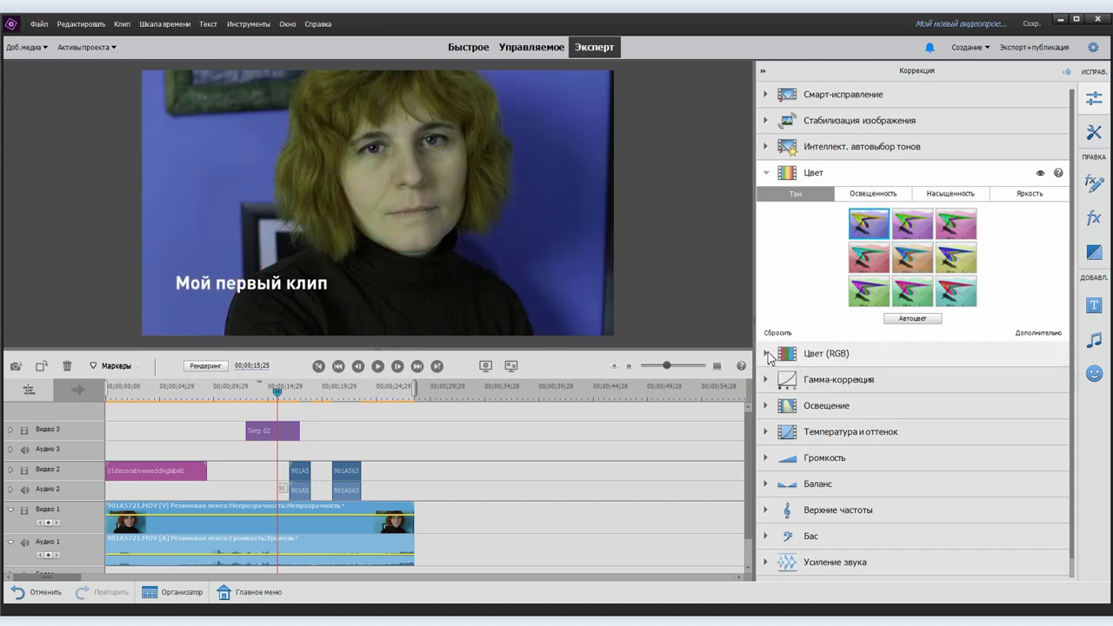
left_click(771, 332)
left_click(1044, 332)
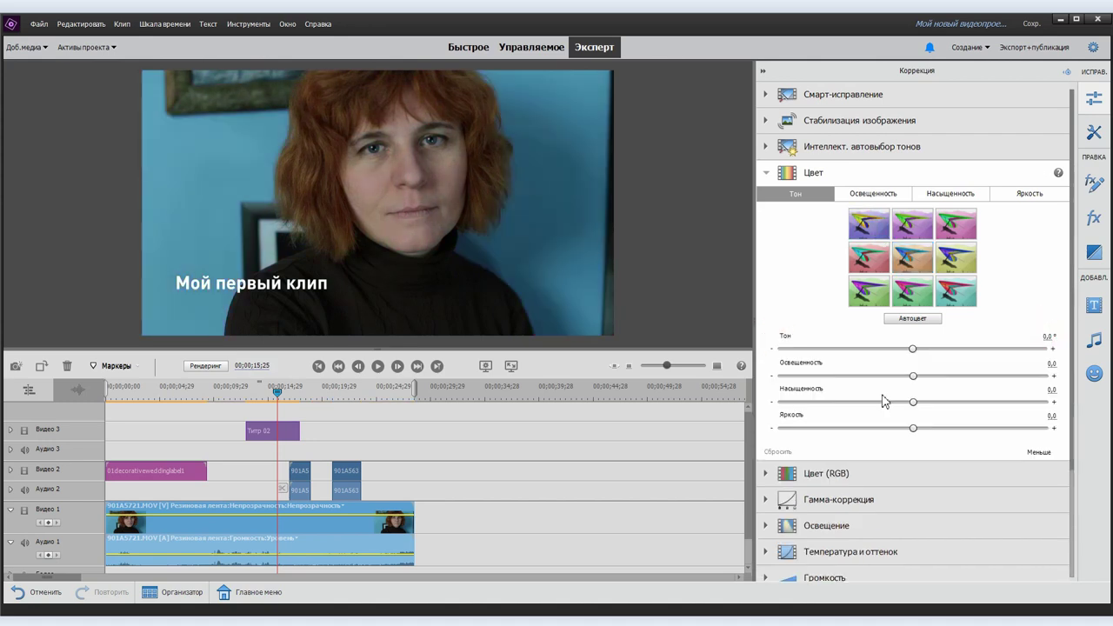
scroll(850, 395, "down", 1)
left_click_drag(912, 336, 927, 366)
left_click_drag(913, 416, 829, 416)
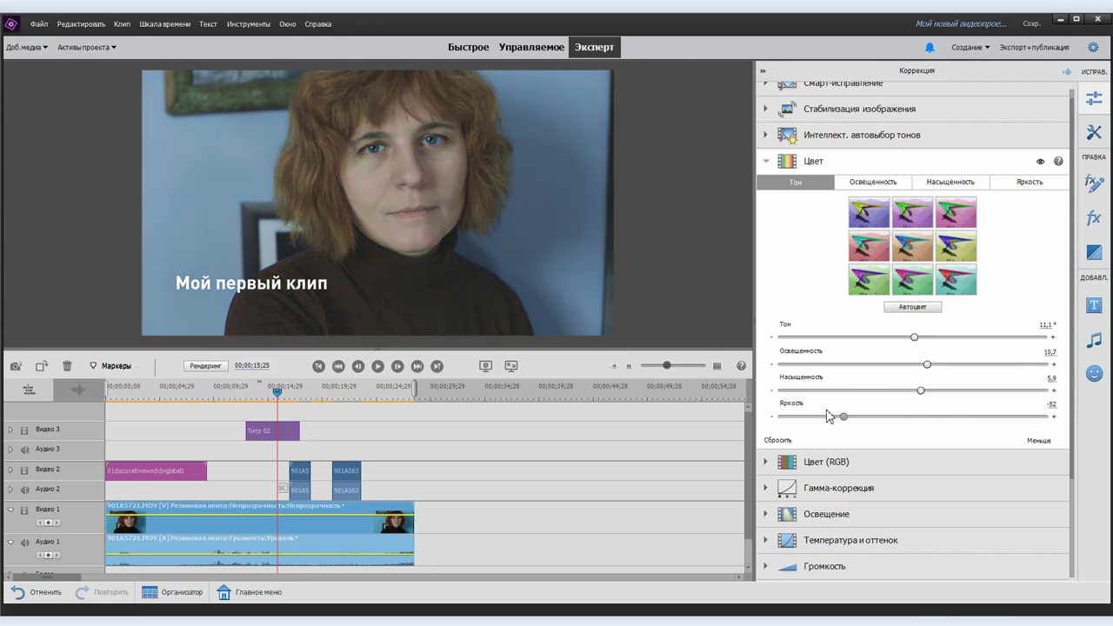
left_click(782, 161)
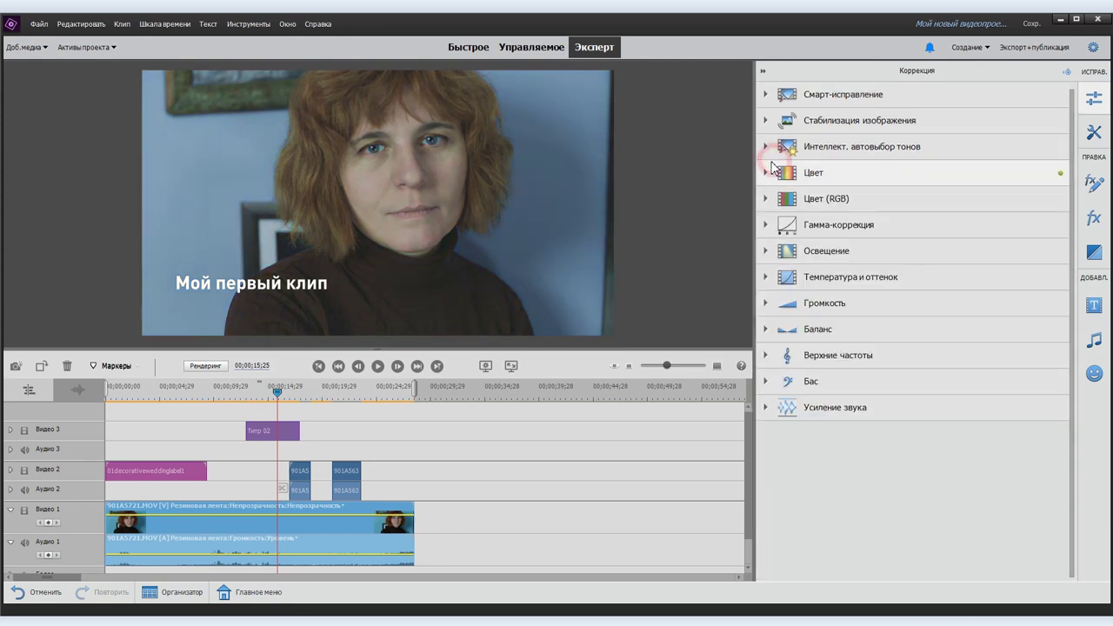
Step: Raise the clip's gamma from 10 to 12
left_click(775, 230)
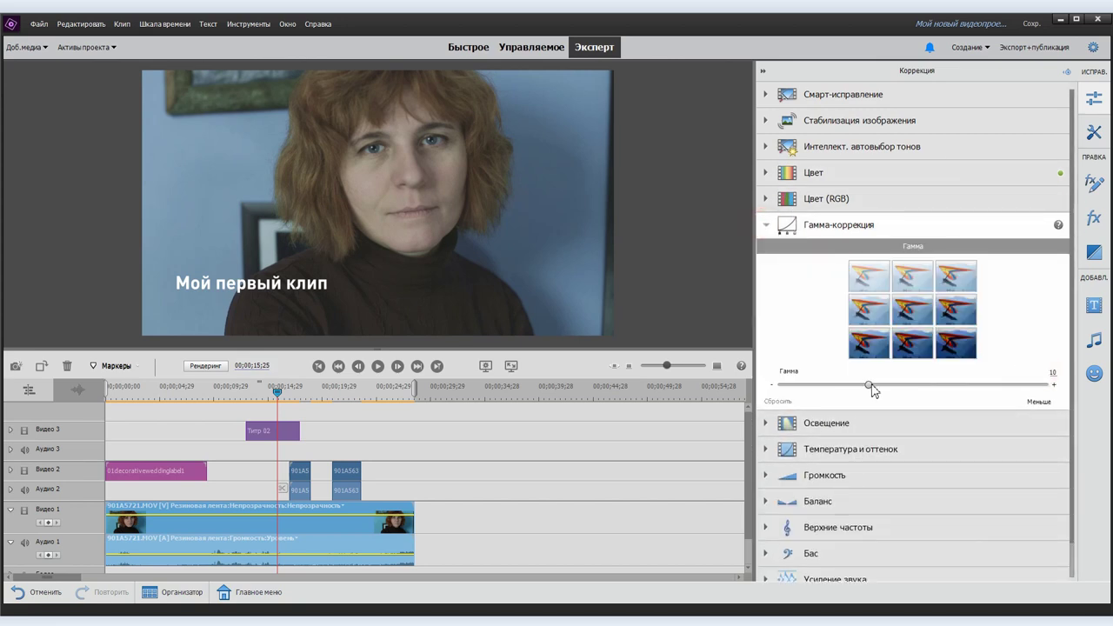
left_click_drag(869, 385, 884, 385)
left_click(767, 227)
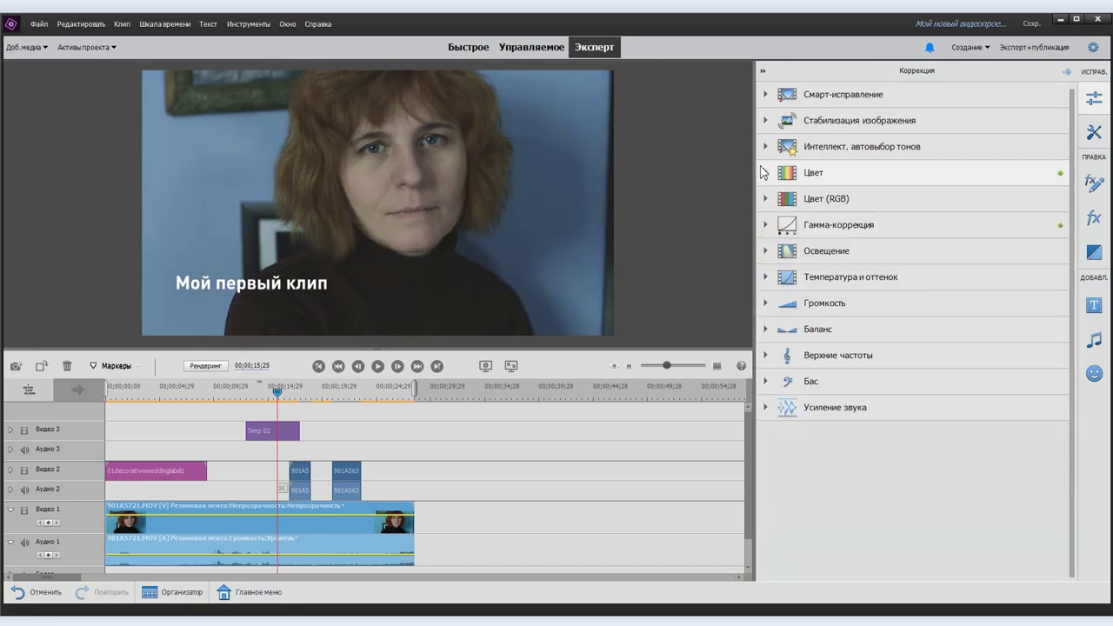
Step: Reset the colour adjustments to their defaults, keeping the gamma change
left_click(768, 173)
scroll(792, 430, "down", 1)
left_click(777, 439)
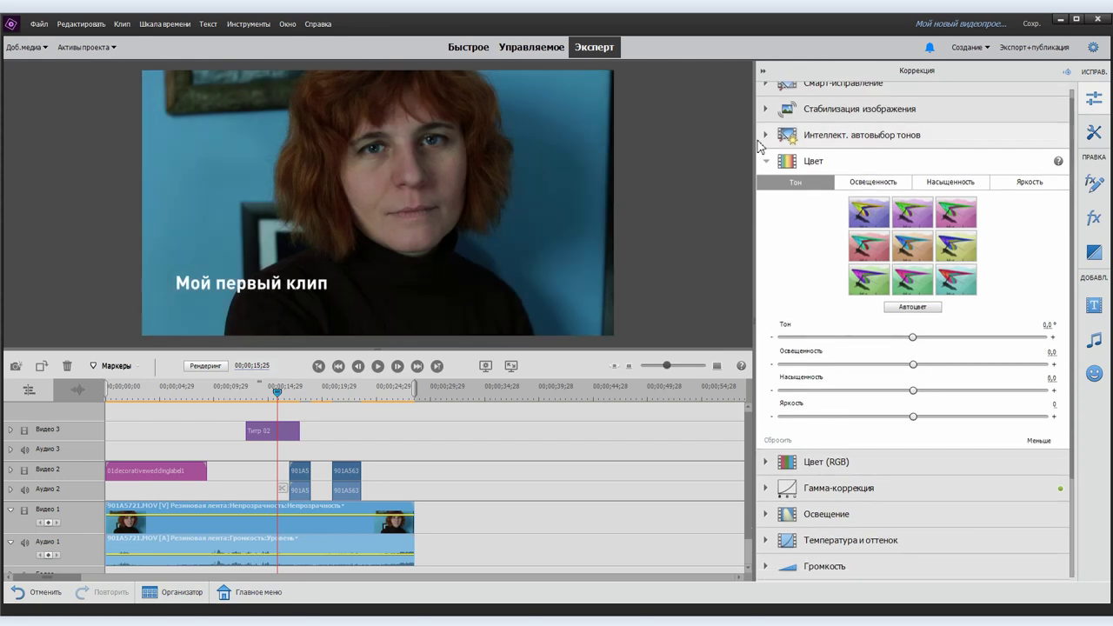
left_click(767, 160)
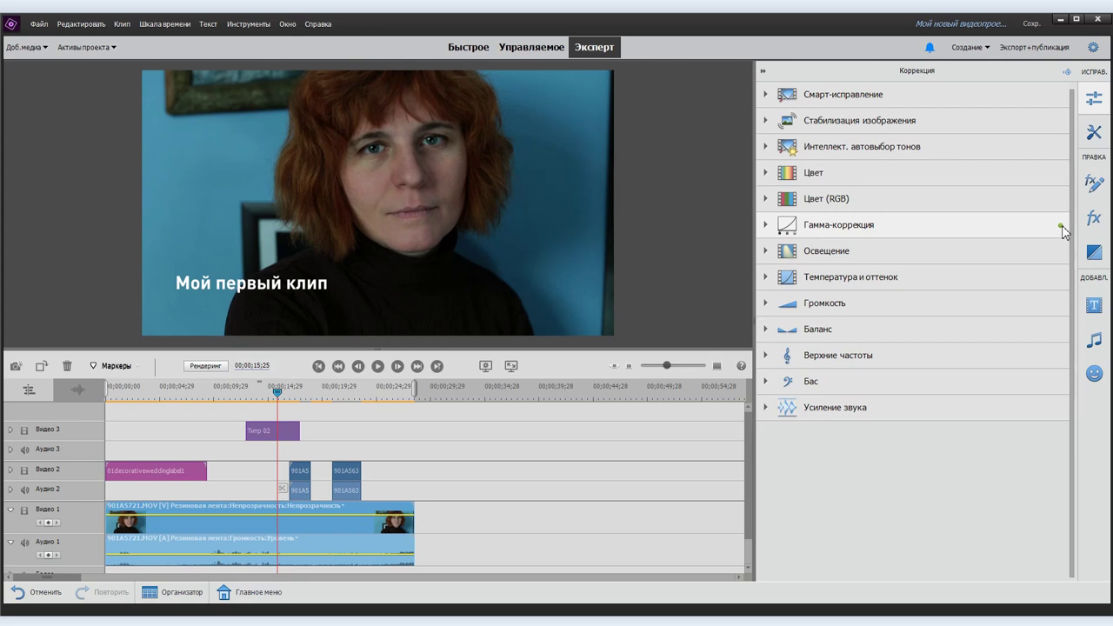
left_click(763, 226)
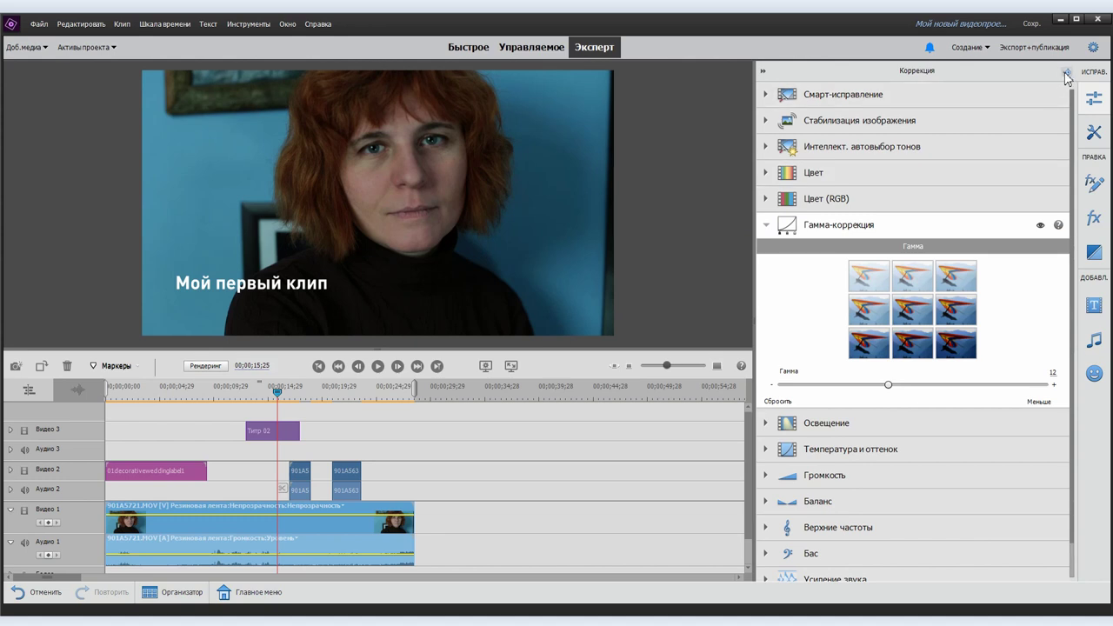
Step: Add a gamma keyframe of 7 at 00;00;11;09 so gamma rises to 12 later
left_click(1066, 75)
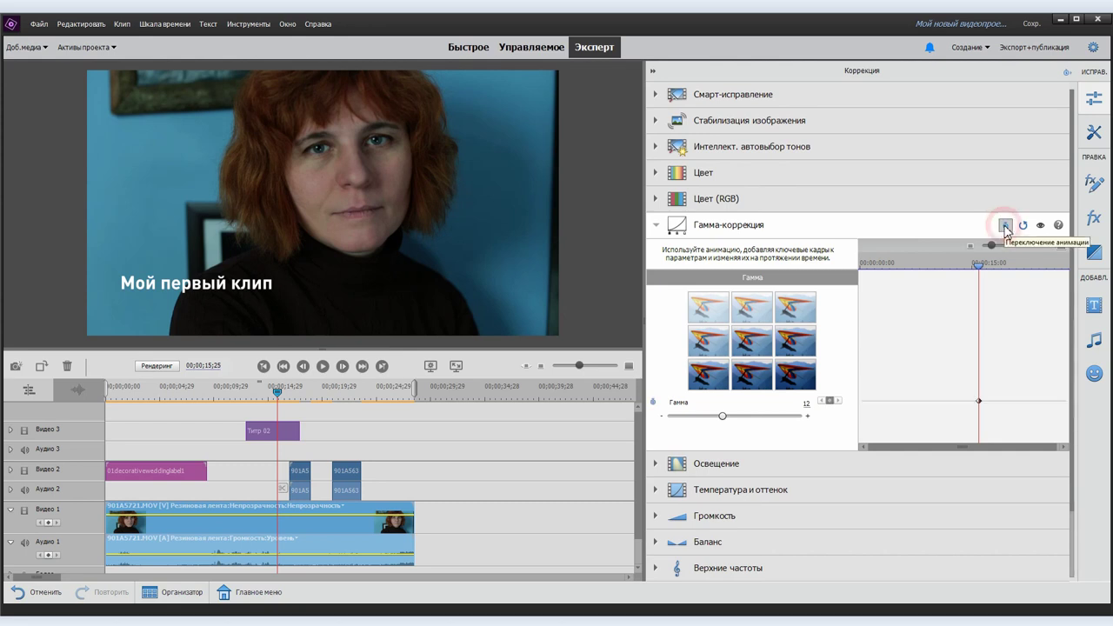
left_click_drag(986, 267, 947, 274)
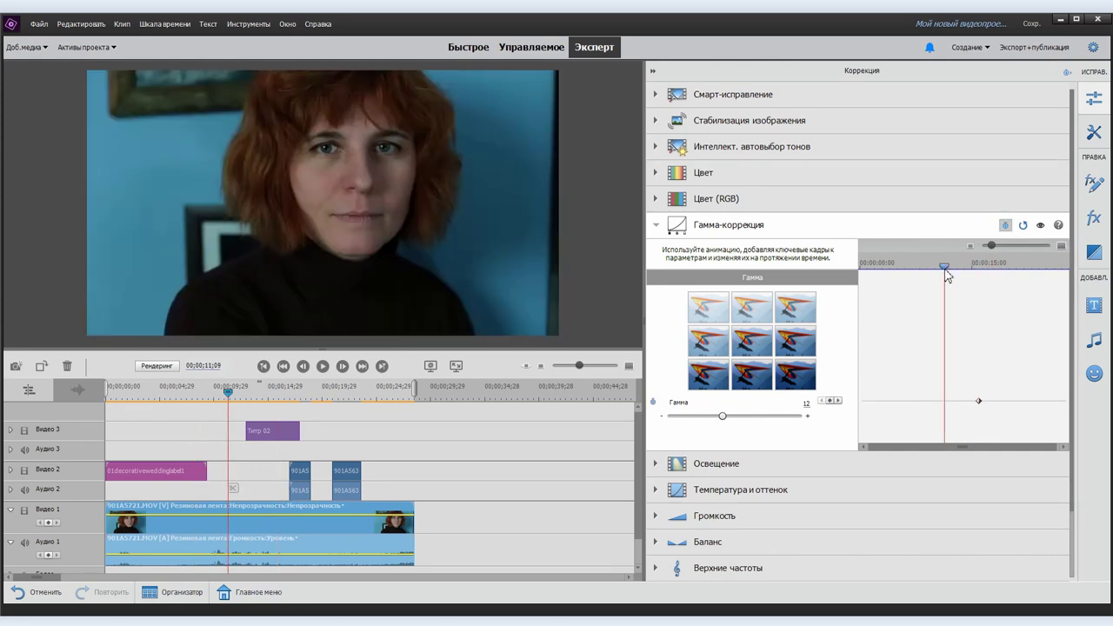
left_click_drag(723, 416, 700, 417)
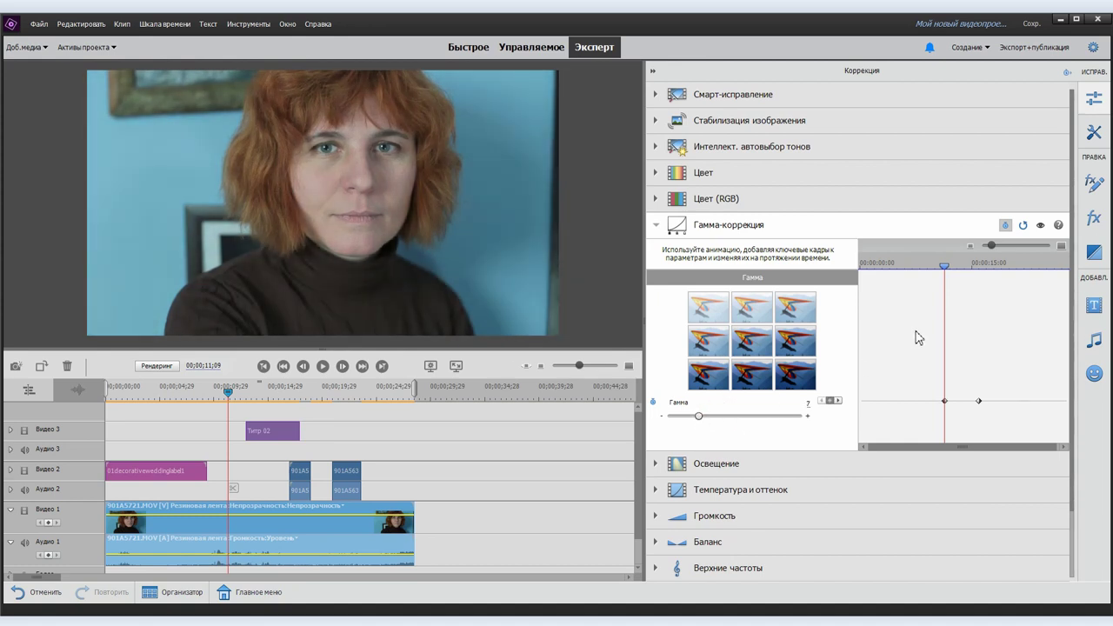
left_click_drag(946, 268, 972, 270)
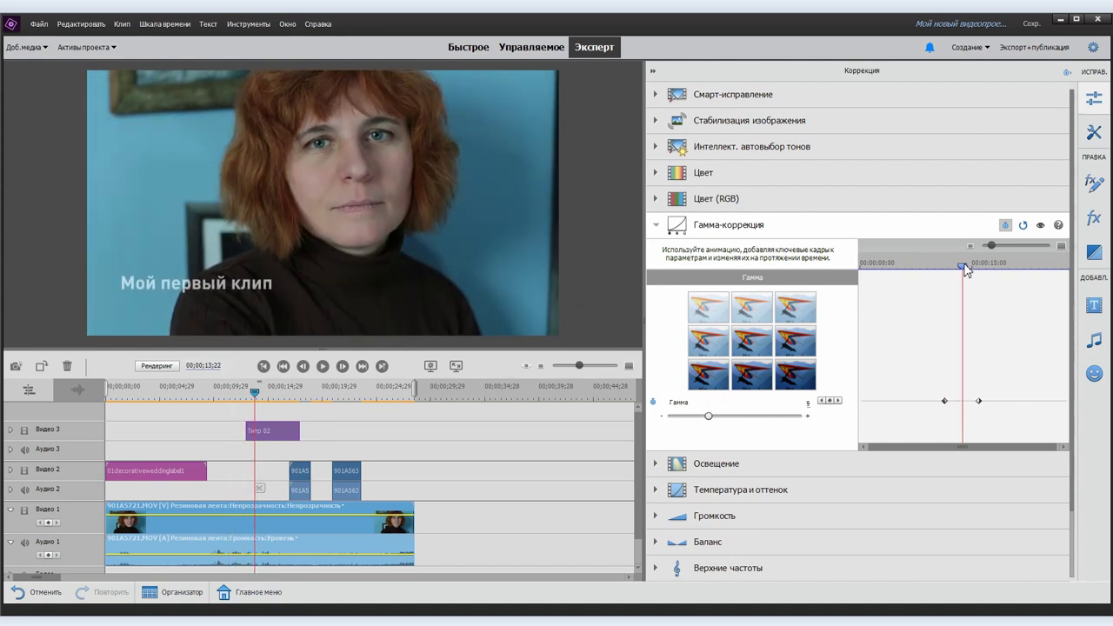
left_click_drag(972, 270, 932, 280)
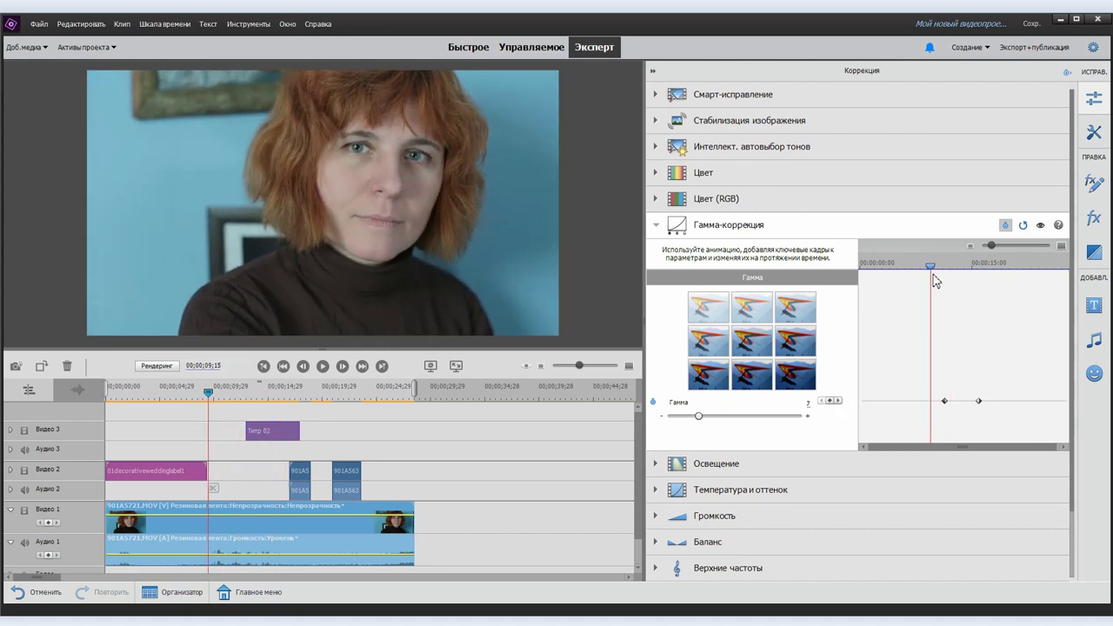
left_click(1094, 98)
left_click(783, 321)
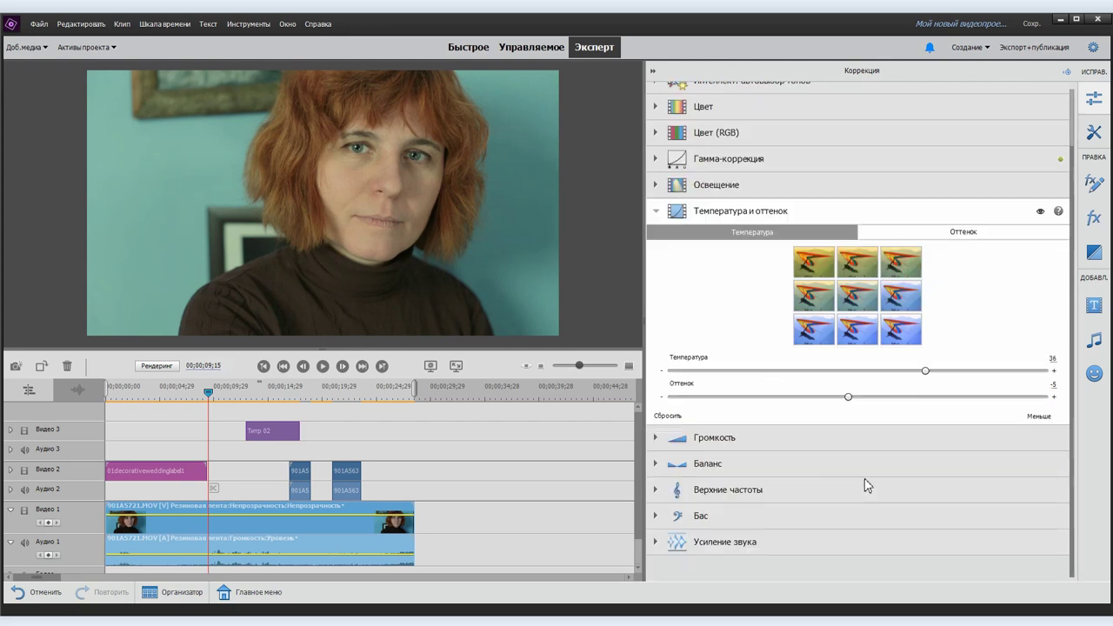
Step: Apply the Старая пленка old-film effect to the interview clip
left_click(1094, 217)
scroll(870, 348, "down", 5)
left_click_drag(675, 435, 322, 200)
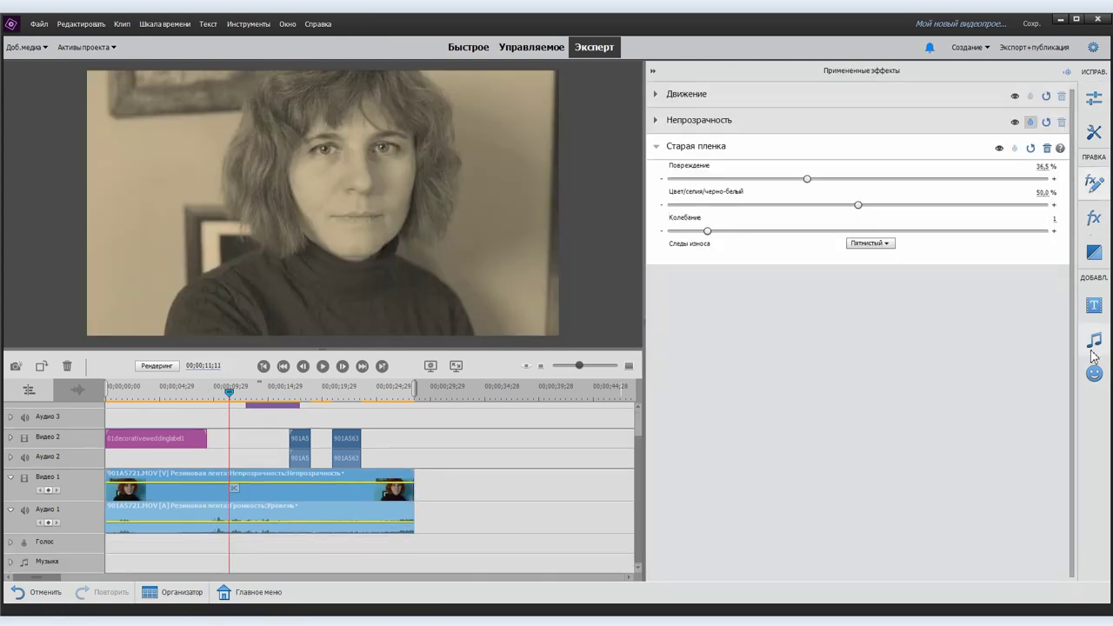
Step: Add the Весна в саване music track to the timeline, then drag an item in from Graphics
left_click(1093, 341)
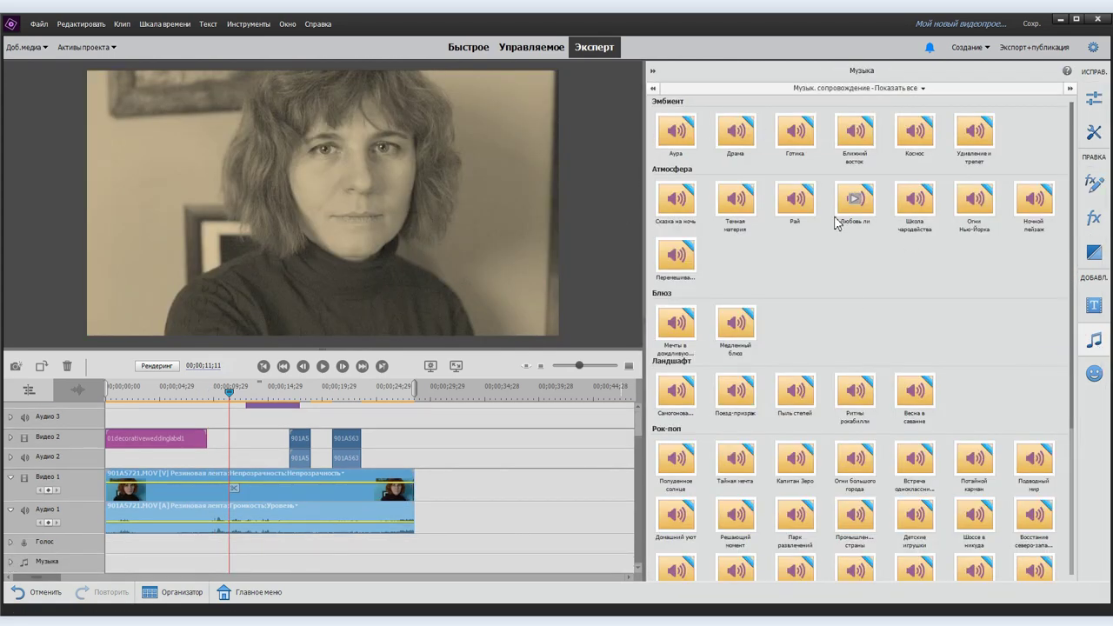
scroll(807, 209, "down", 4)
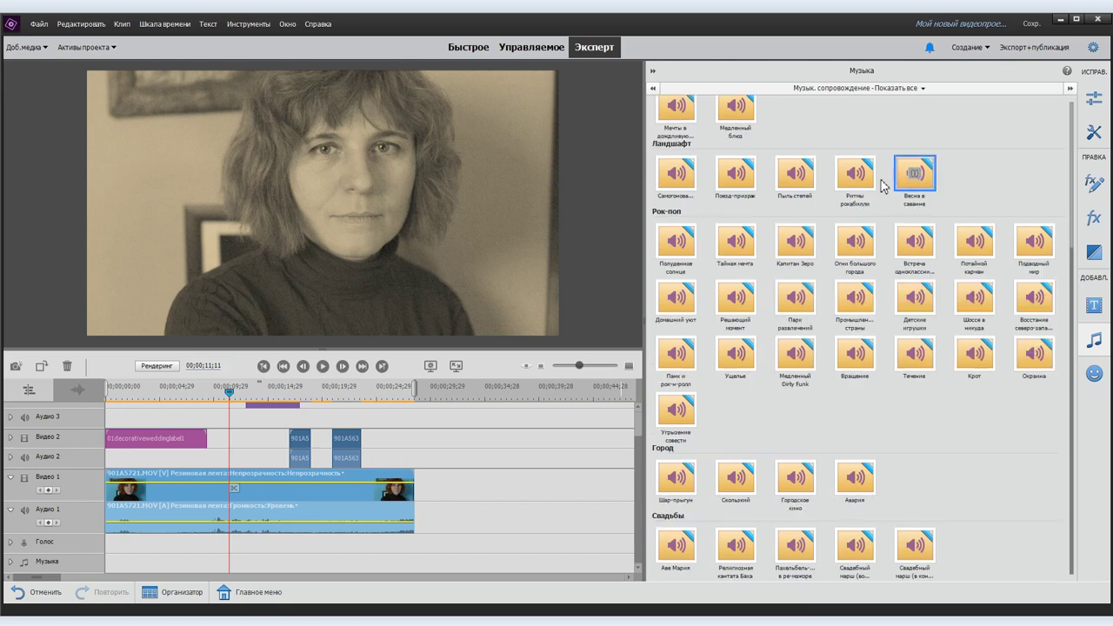
left_click_drag(914, 168, 174, 543)
left_click(293, 549)
left_click(1094, 372)
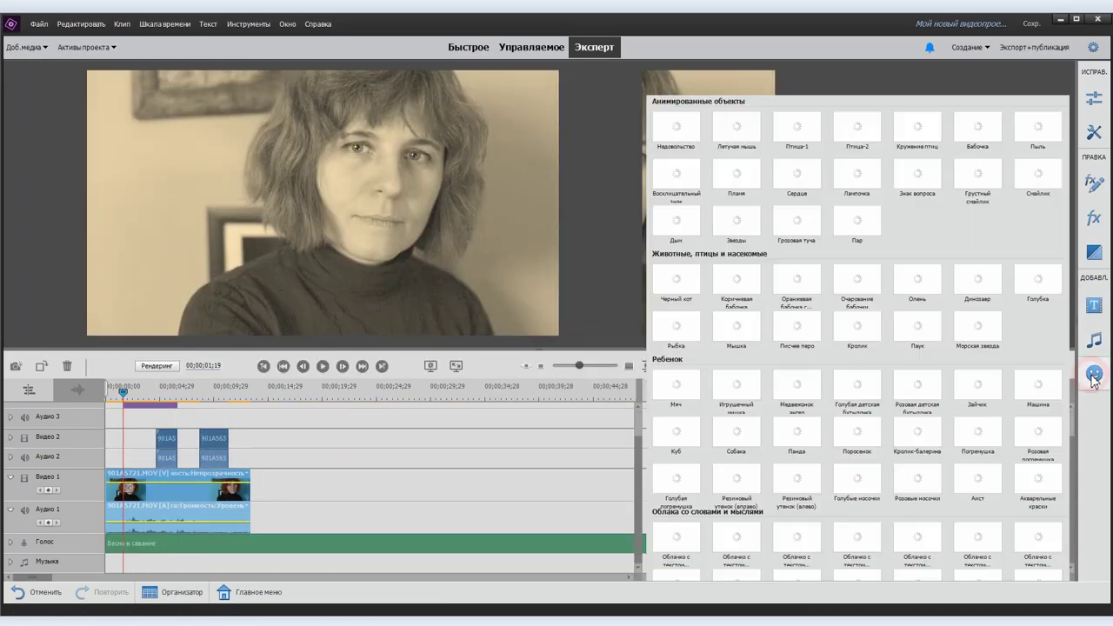
left_click_drag(740, 342, 225, 395)
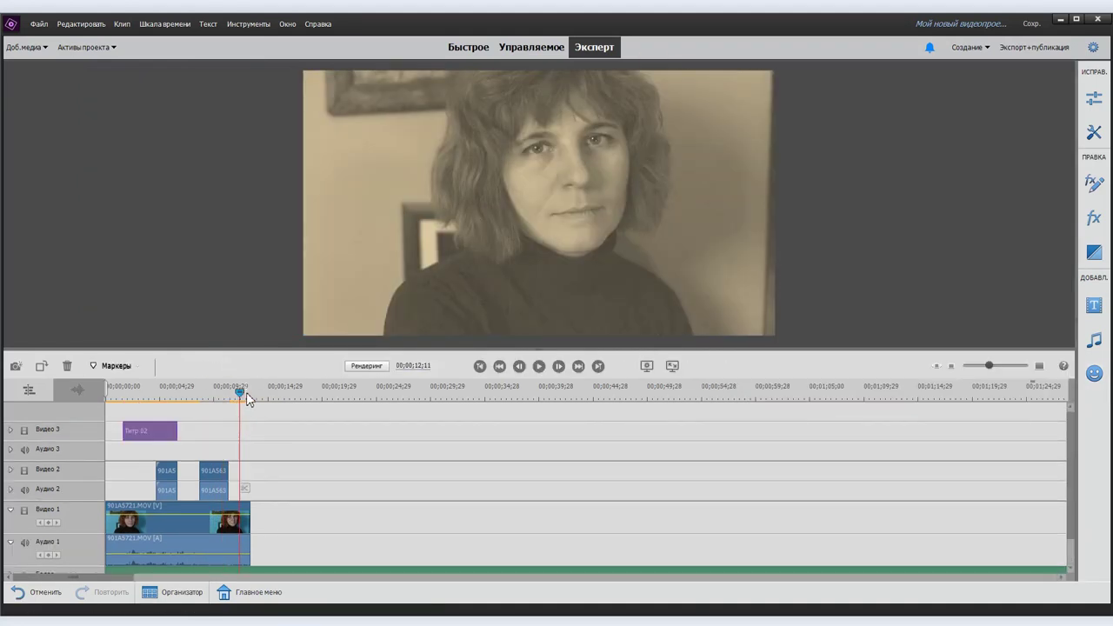
Step: Split the Весна в саване music at about 12 seconds and delete the leftover part
scroll(331, 496, "down", 1)
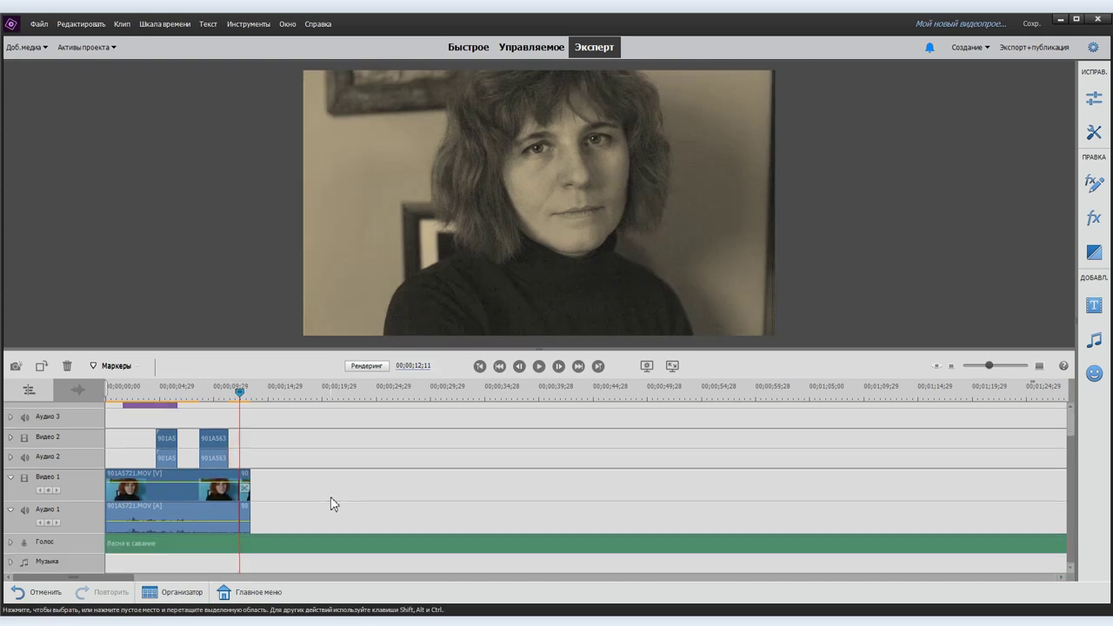
left_click(253, 546)
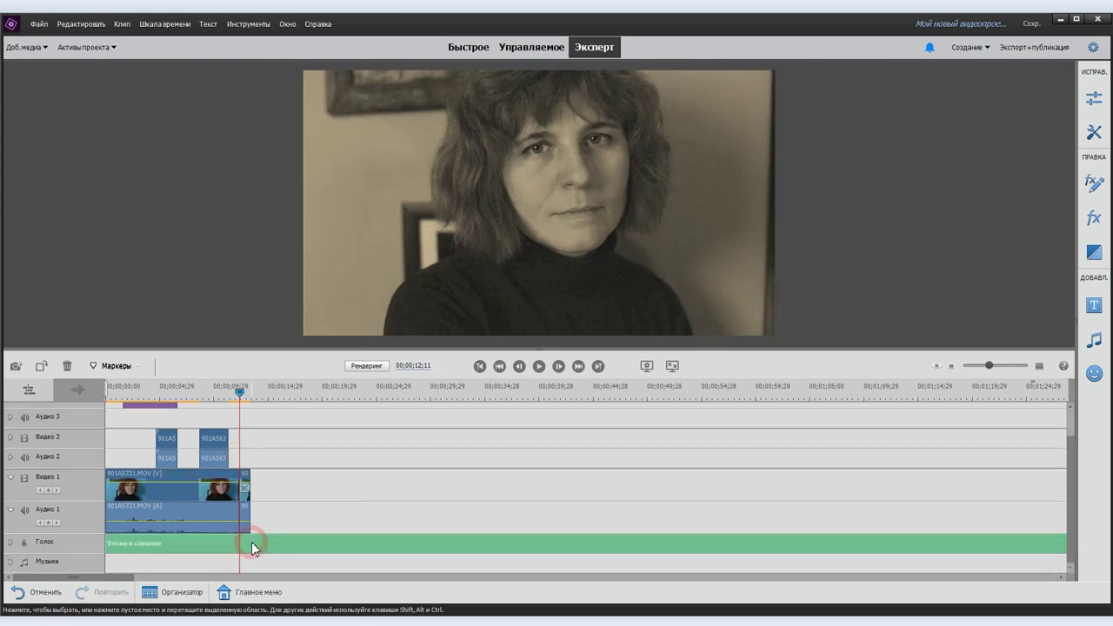
left_click(244, 488)
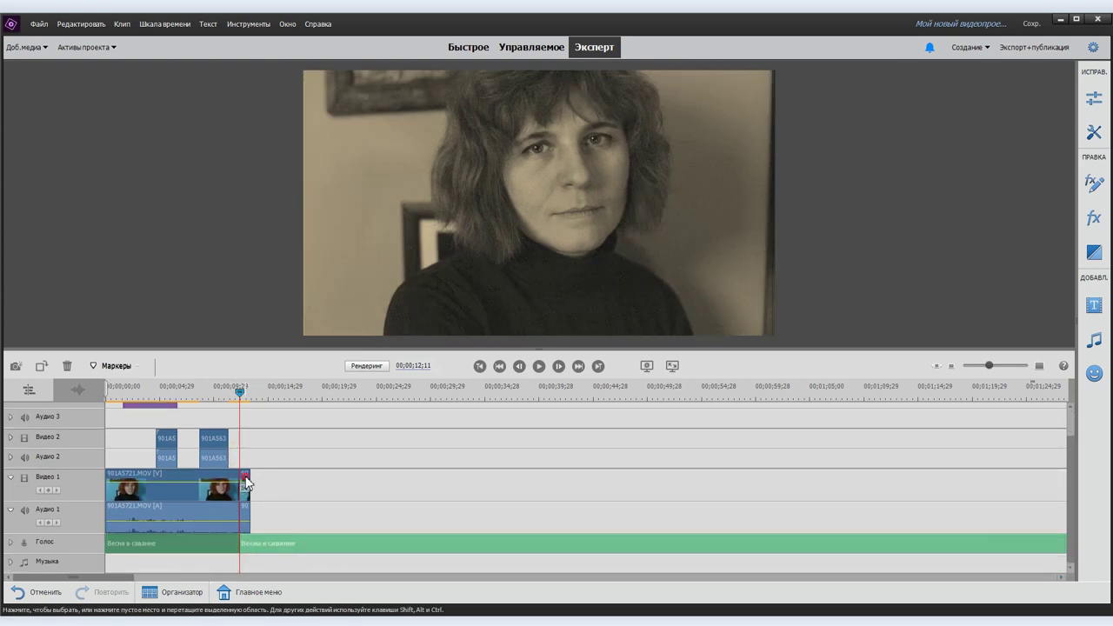
left_click(286, 544)
key("Delete")
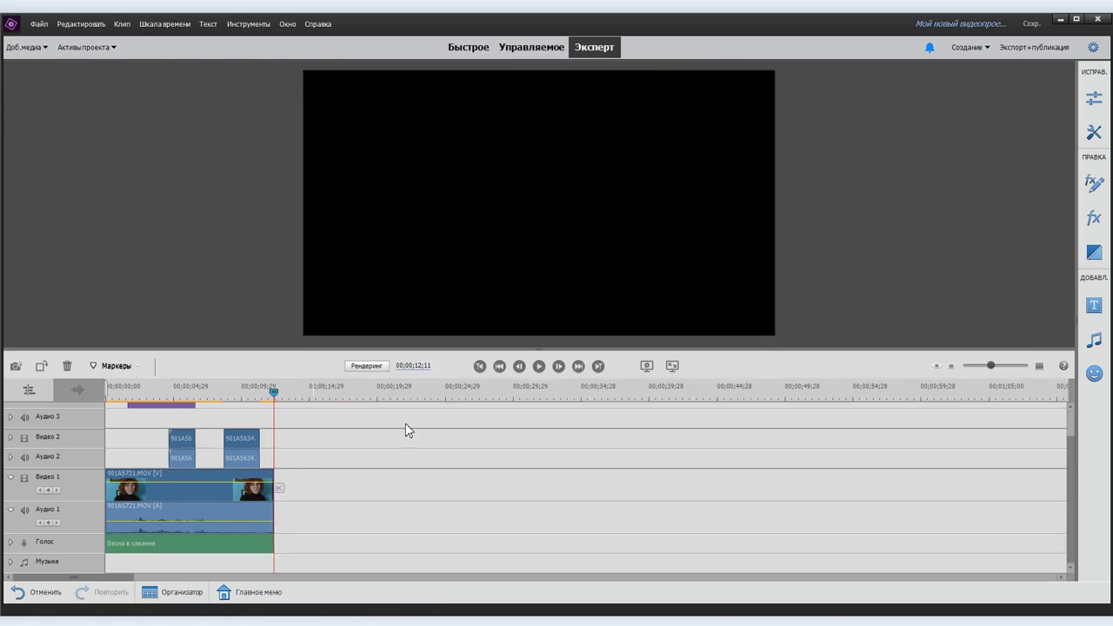
Step: Open Export & Share and set the destination folder to E:\ОК Аналитикс\Готовые
left_click(1027, 47)
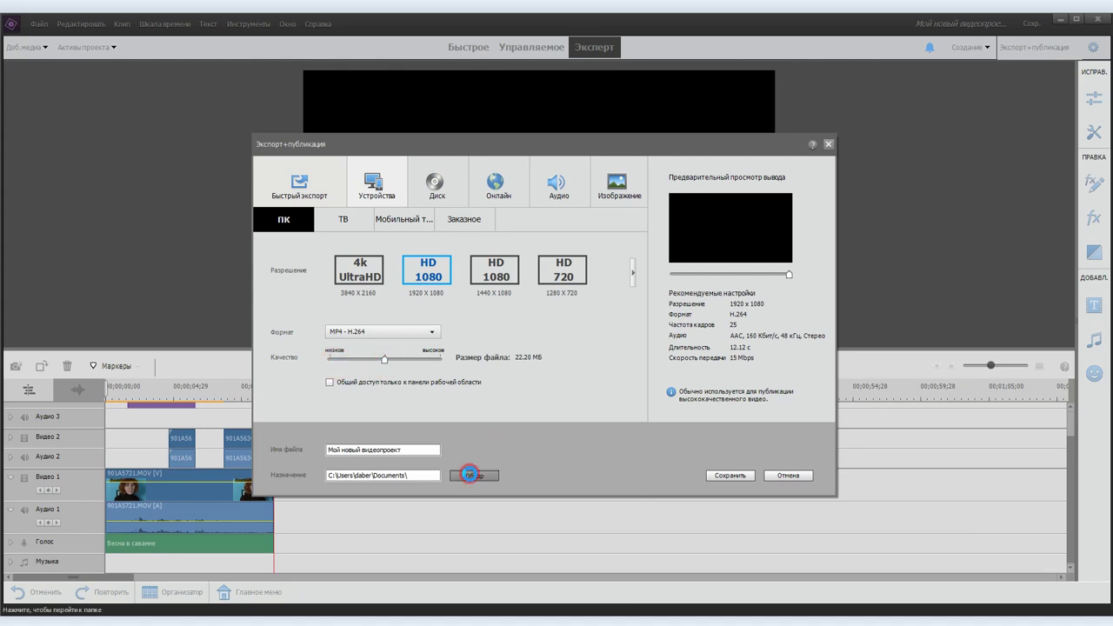
left_click(469, 474)
left_click(291, 390)
left_click(296, 212)
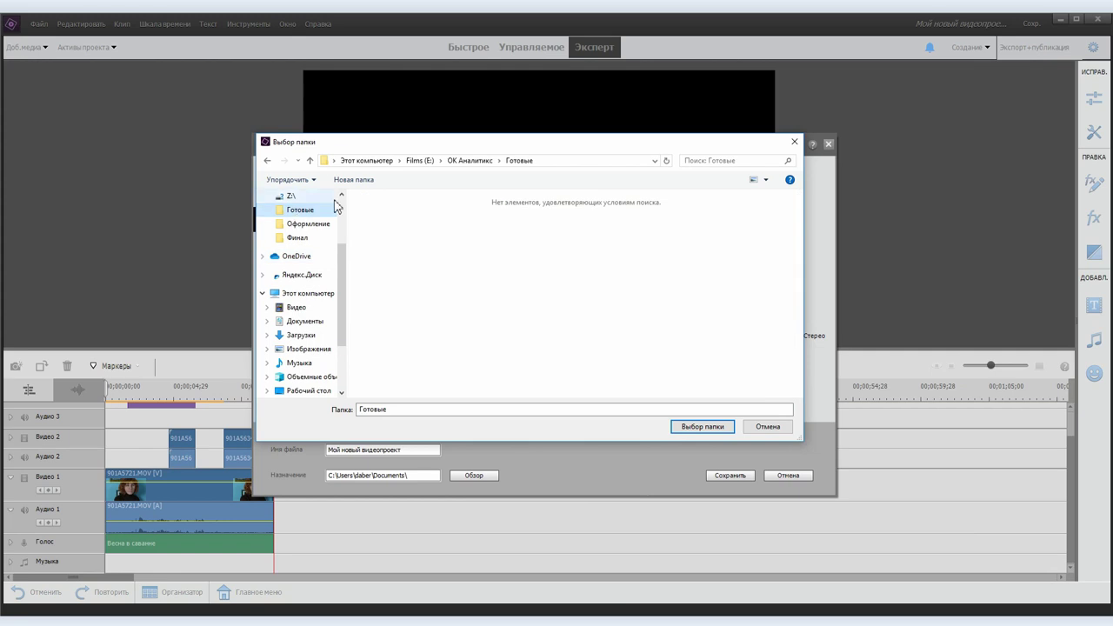
left_click(701, 427)
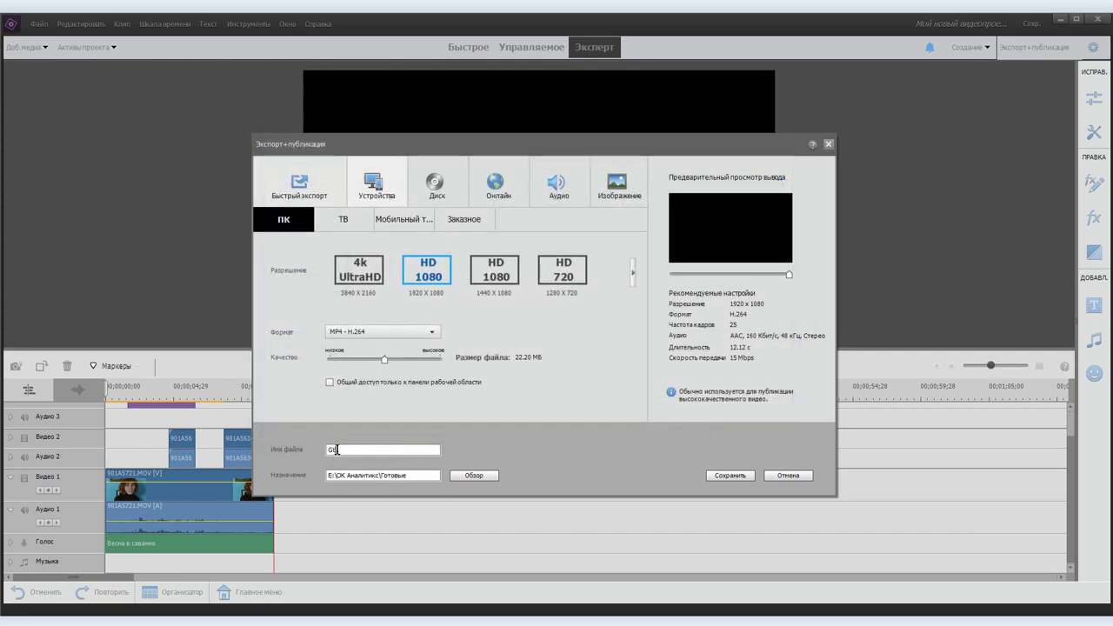
Step: Start saving the 1080p MP4 export to the Готовые folder
left_click(723, 476)
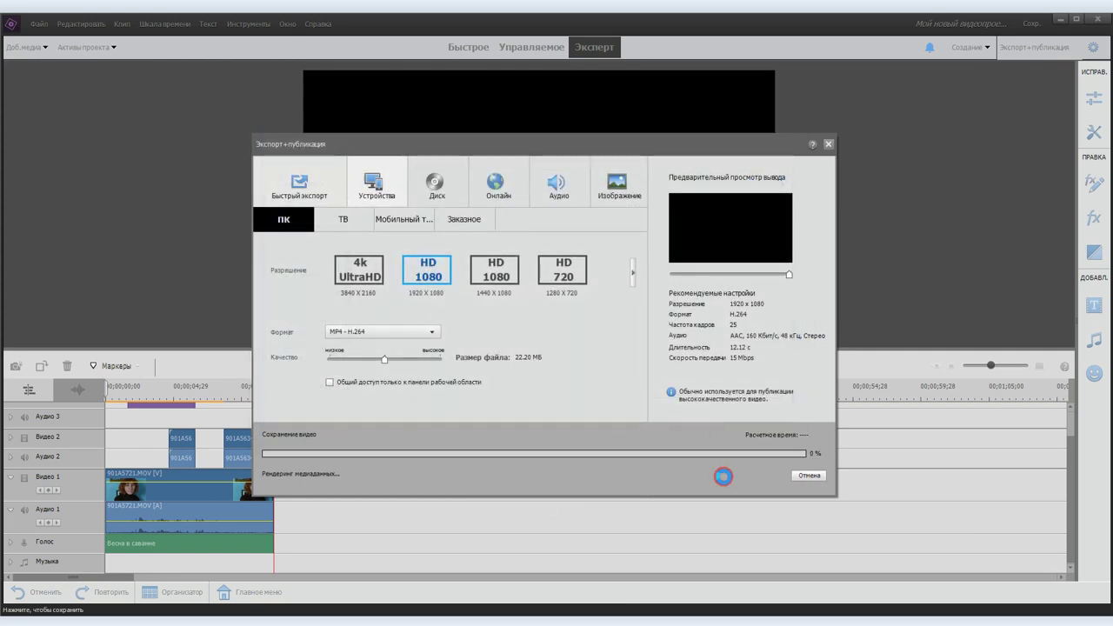